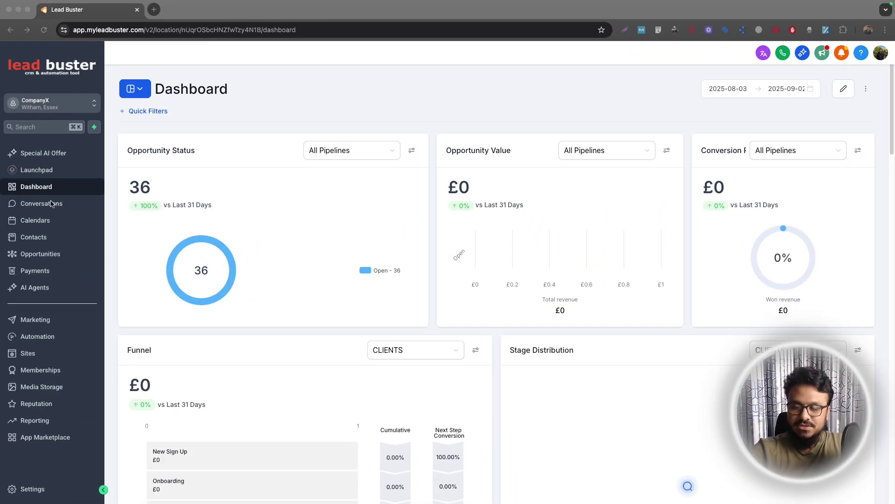
- Create a new funnel in Sites > Funnels from the Sell Real Estate template
click(31, 357)
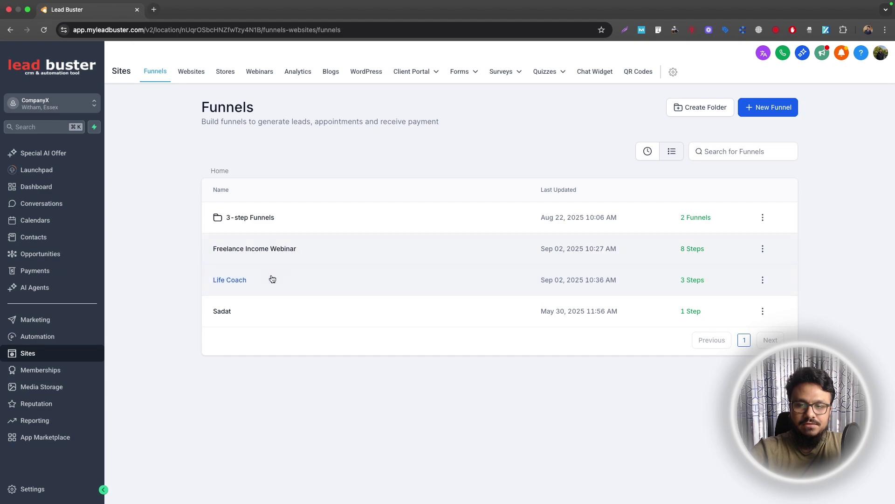
click(753, 116)
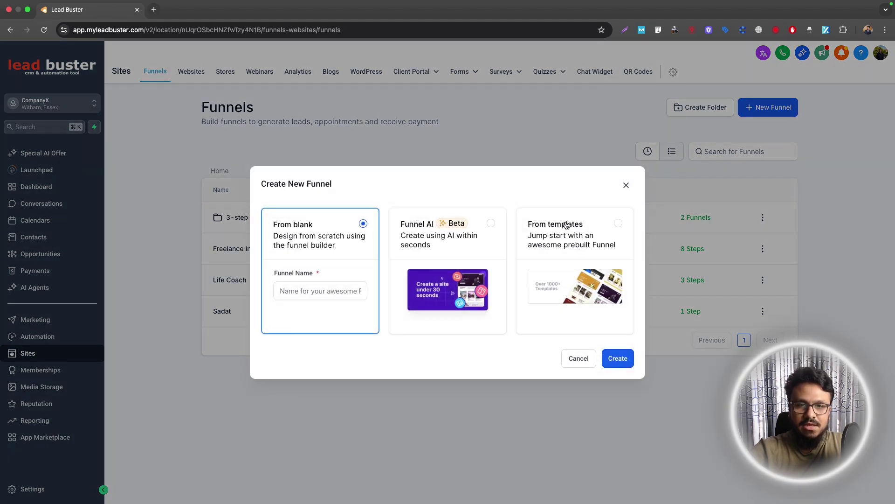
click(618, 223)
click(618, 358)
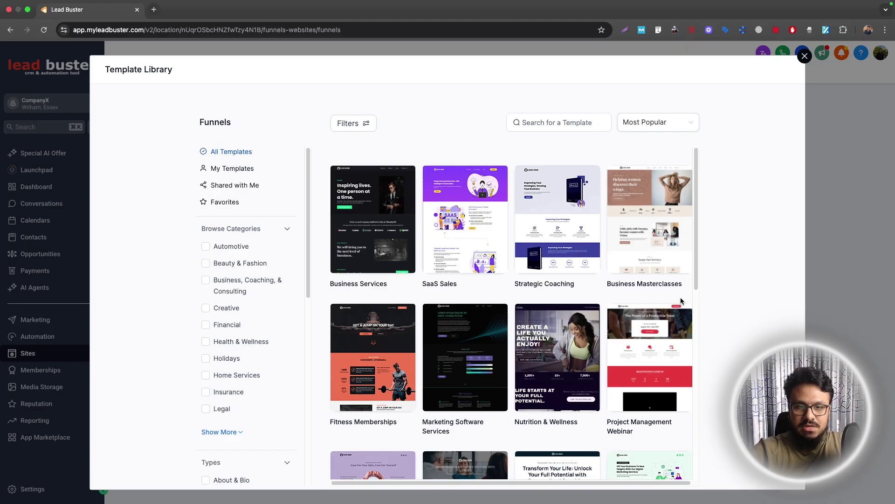
click(648, 359)
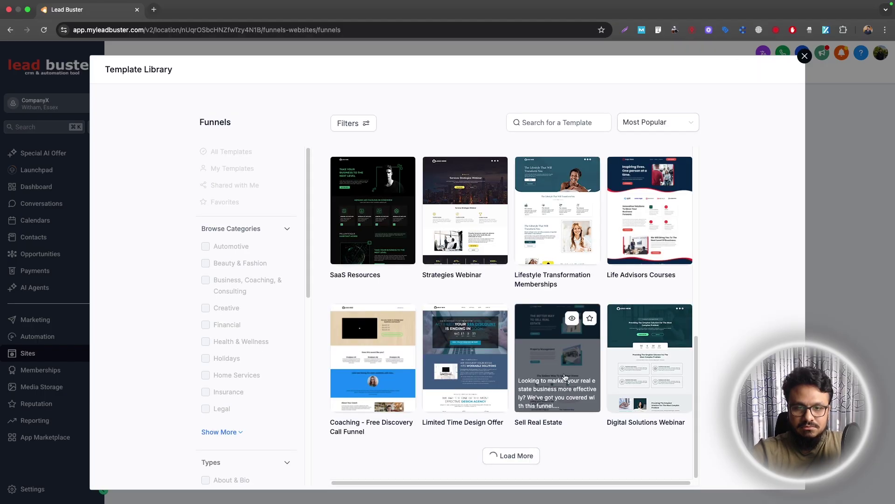
click(566, 367)
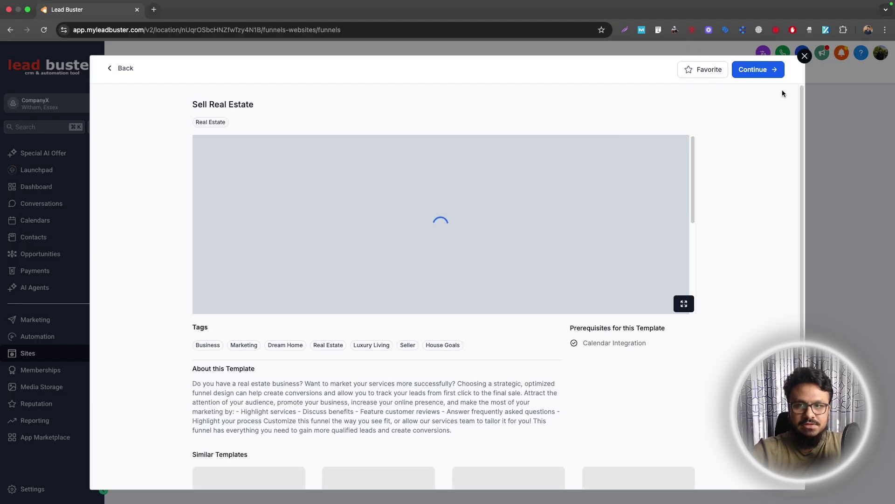
click(761, 70)
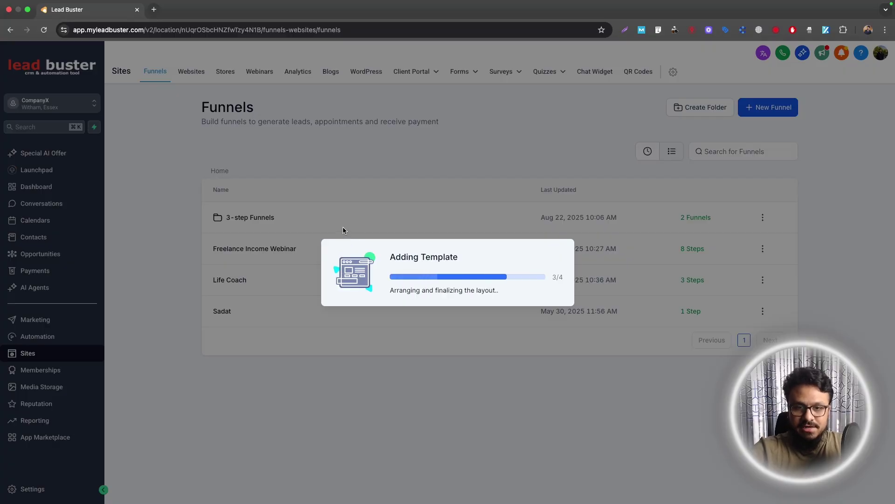
scroll(172, 267, down, 5)
- Open the landing page's existing popup from Popup Settings and rename it 'Lead Capture Popup'
scroll(173, 268, down, 15)
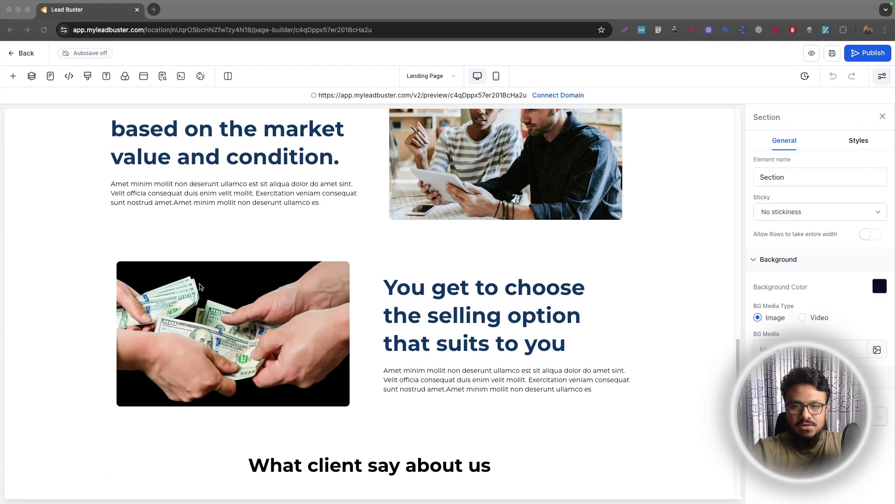
scroll(200, 287, up, 14)
scroll(201, 286, up, 5)
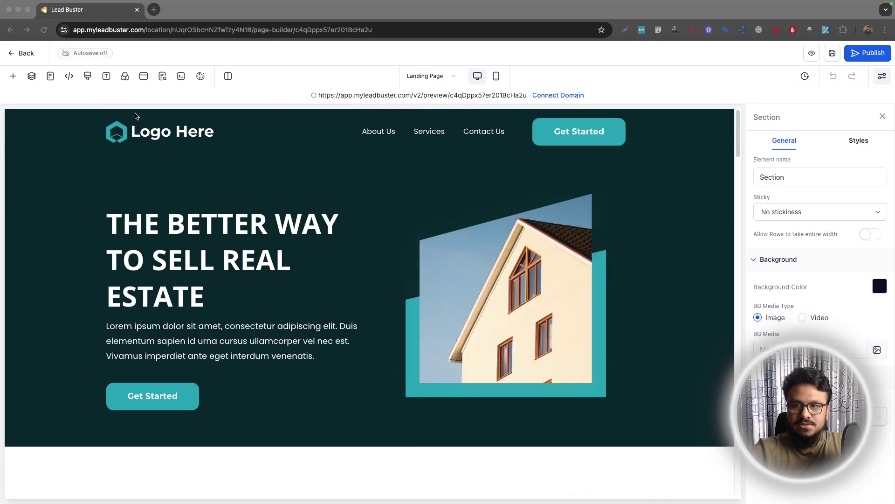
click(143, 77)
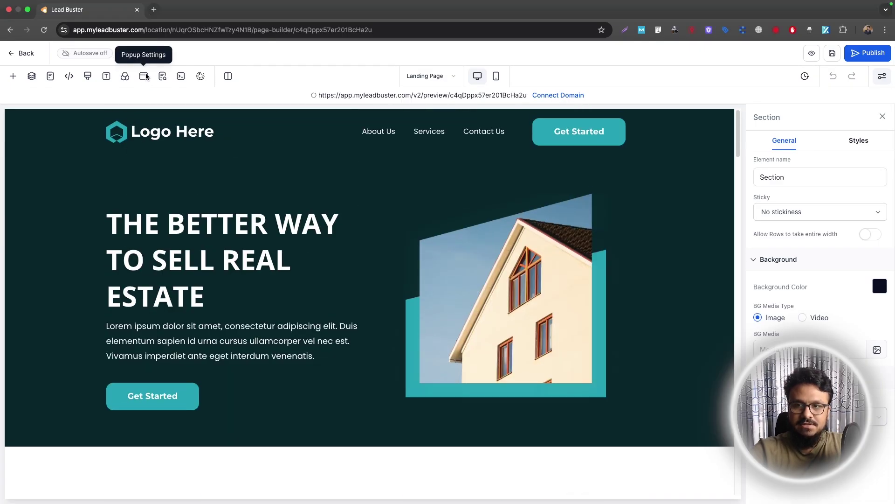
click(143, 77)
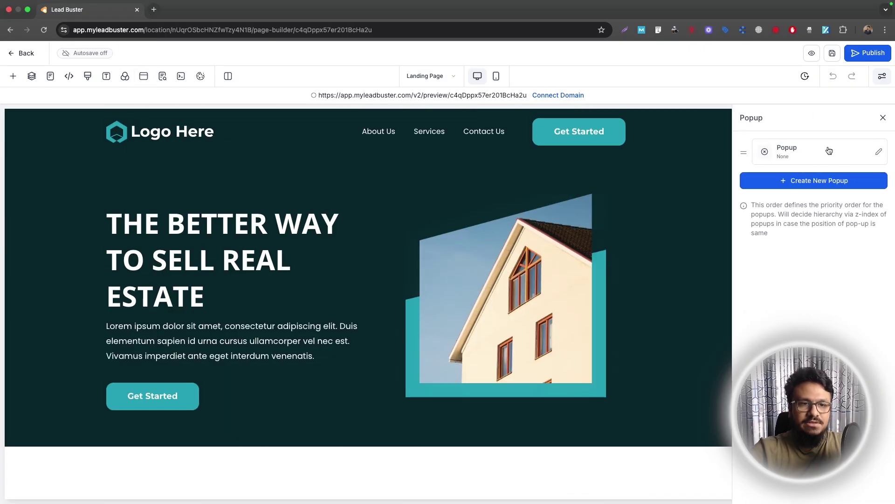
click(879, 152)
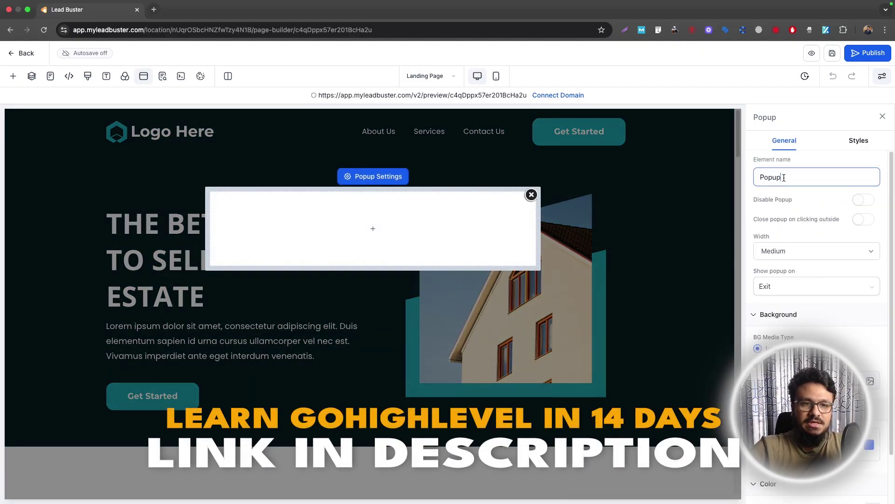
drag(784, 176, 736, 176)
text(Lea)
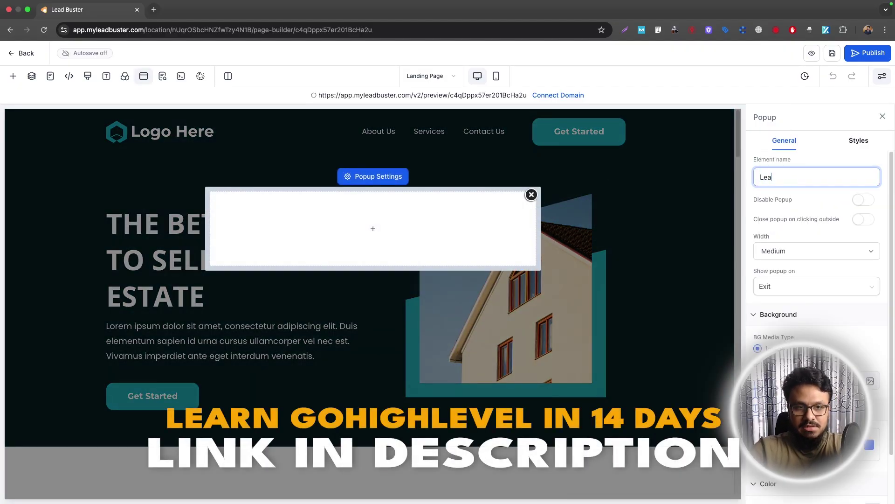
text(d Capture Popup)
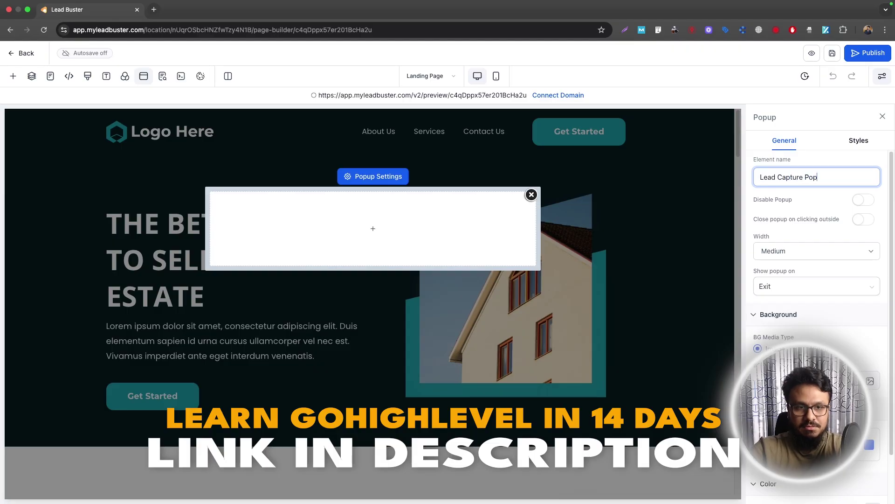
- Add a one-column row with an ENROLL NOW headline and the paragraph 'Fill out the form to contact us.'
click(366, 230)
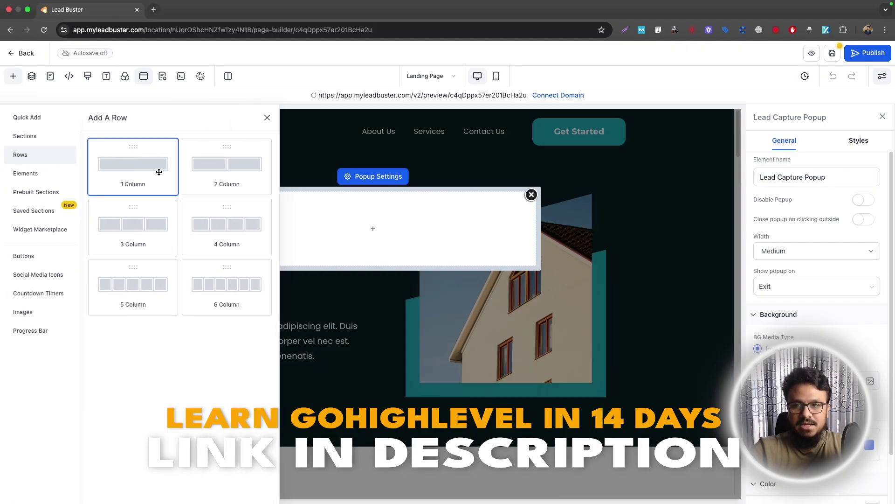
drag(160, 170, 252, 226)
click(363, 241)
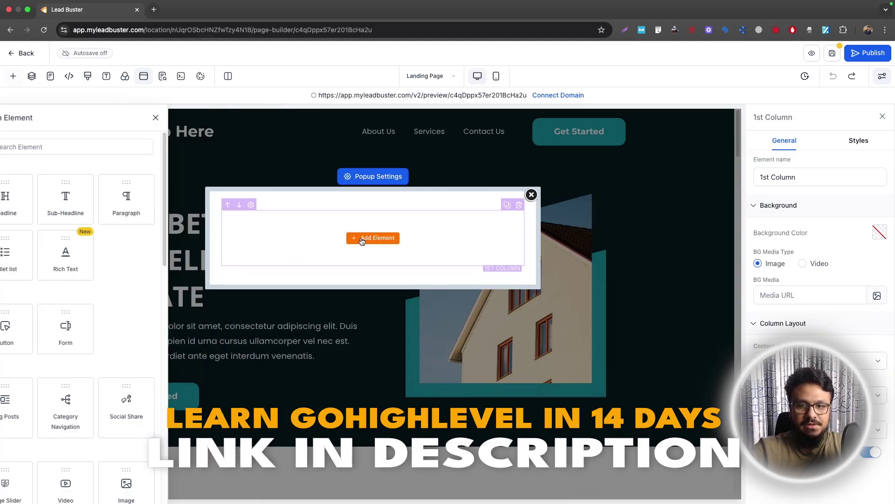
drag(30, 180, 369, 229)
triple_click(327, 223)
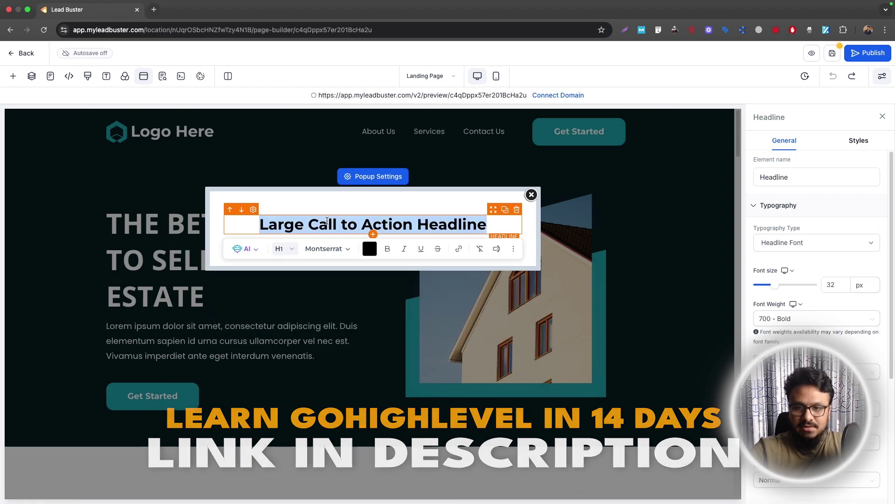
text(ENROLL NOW)
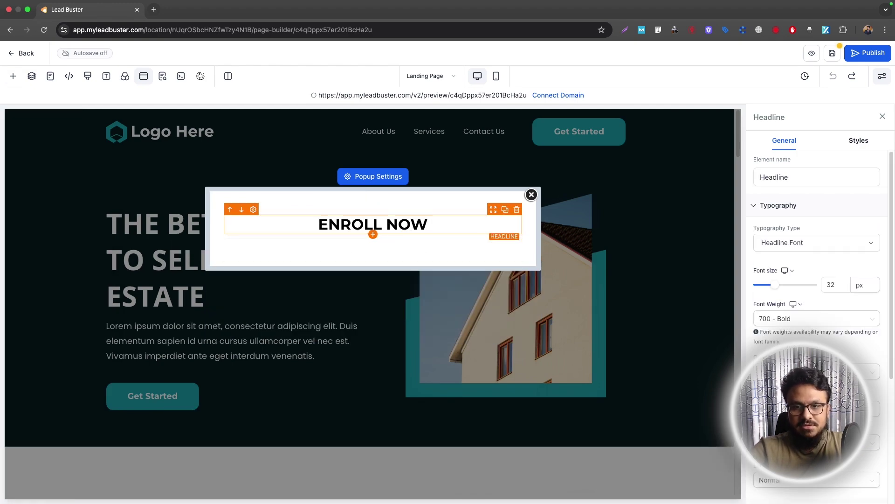
click(372, 235)
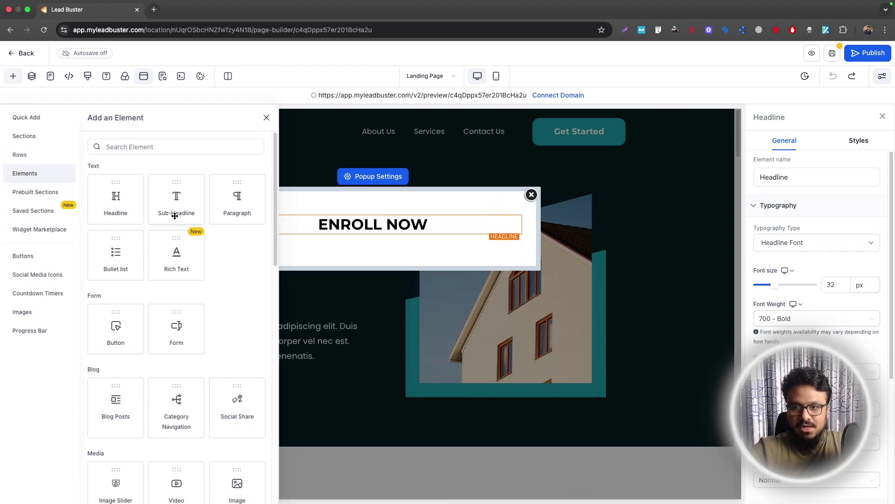
click(242, 203)
triple_click(373, 247)
text(Fill out )
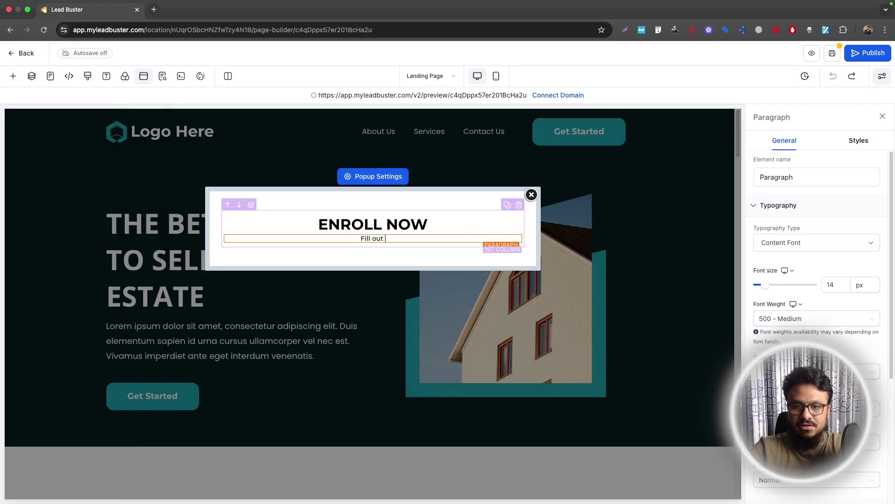
text(the form to contact us.)
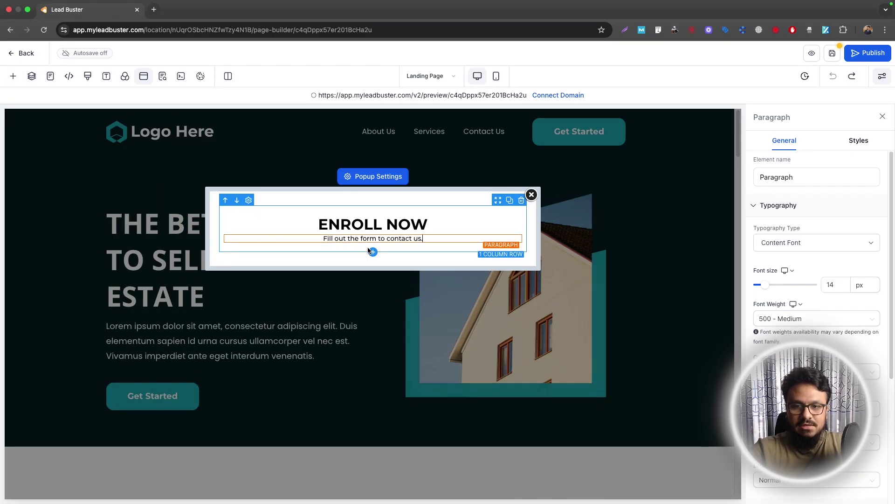
- Add a Form element set to HVAC Form below the text and save the page
click(13, 76)
drag(173, 323, 381, 299)
click(478, 237)
click(413, 272)
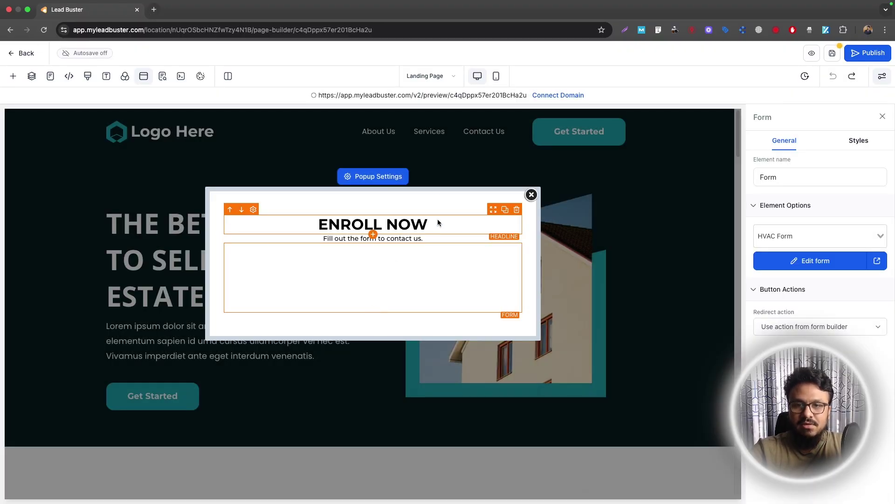
click(832, 52)
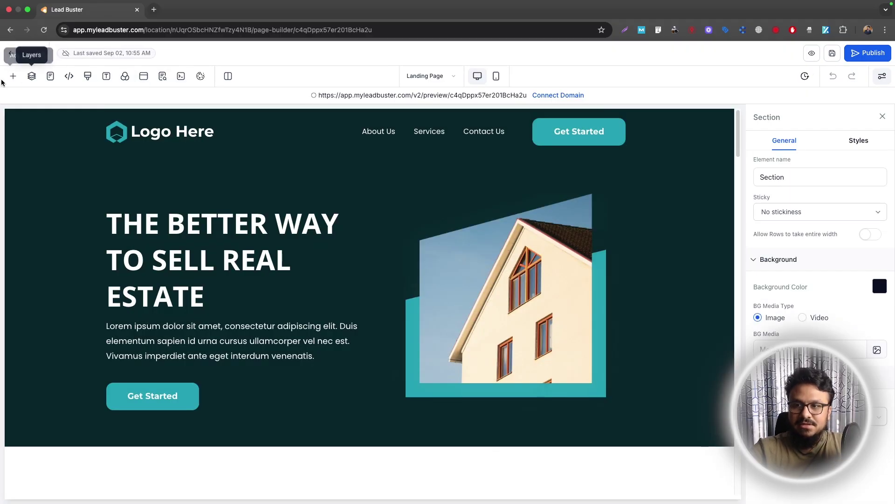
- Browse the elements list, then reopen the page's Popup Settings
click(11, 77)
scroll(140, 264, down, 5)
scroll(166, 262, up, 5)
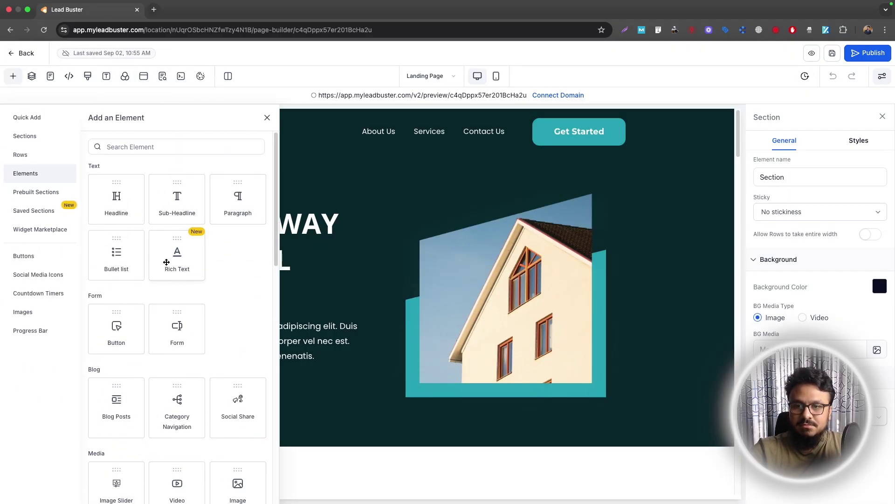
click(268, 117)
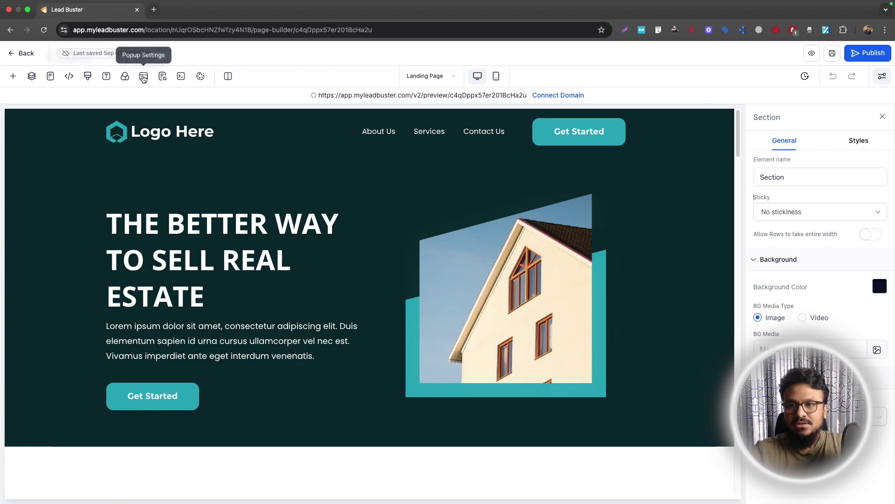
click(144, 76)
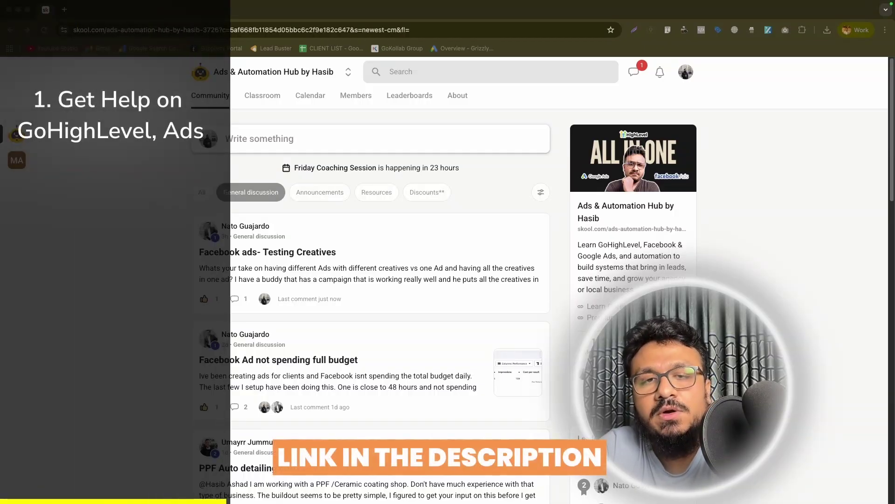
- View the Skool community's Calendar and Classroom tabs
click(310, 95)
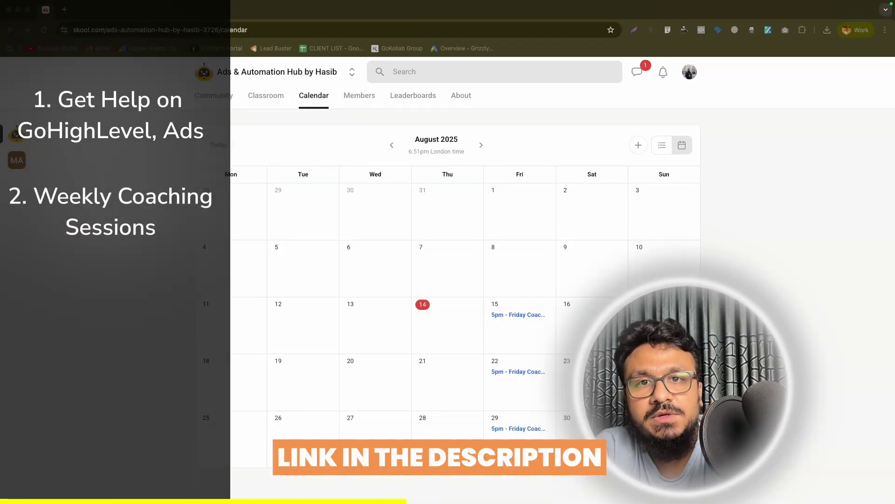
click(266, 95)
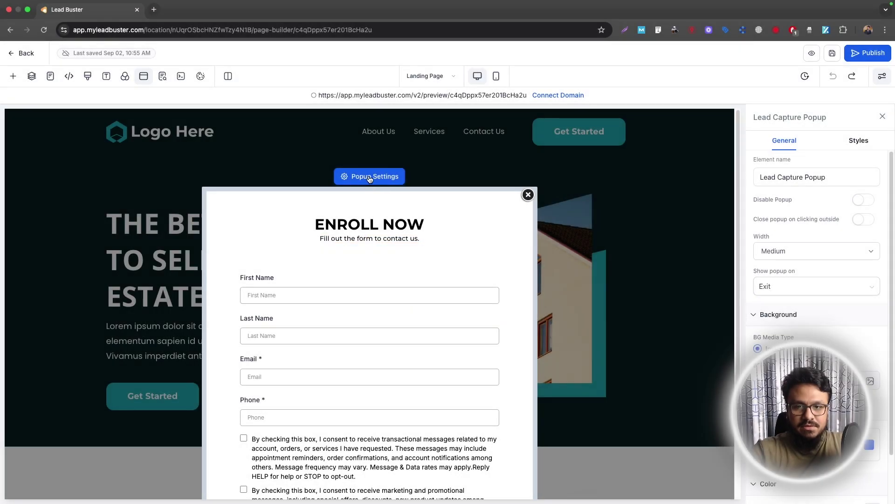
- Keep the Lead Capture Popup enabled and turn off 'Close popup on clicking outside'
scroll(774, 207, down, 1)
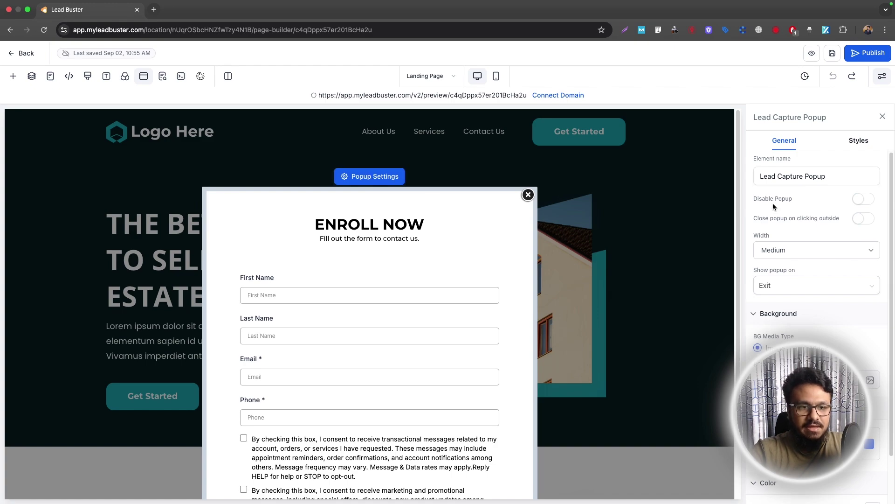
scroll(774, 207, down, 3)
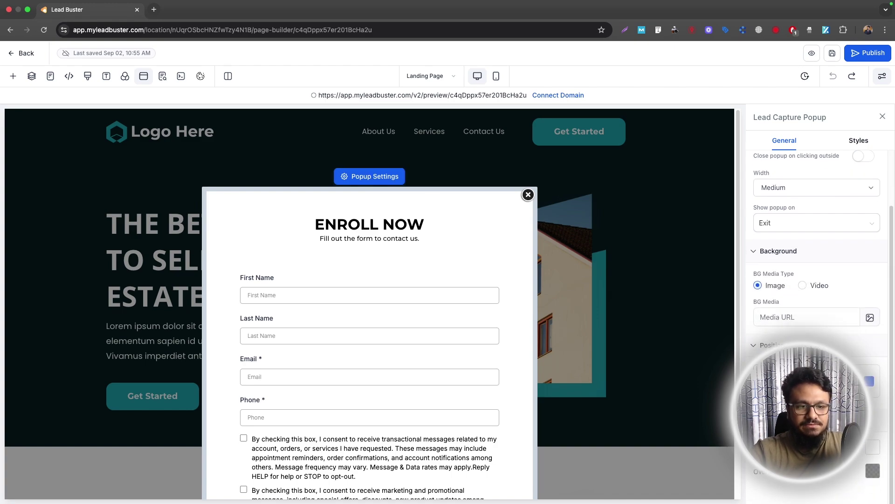
scroll(816, 224, up, 3)
click(864, 200)
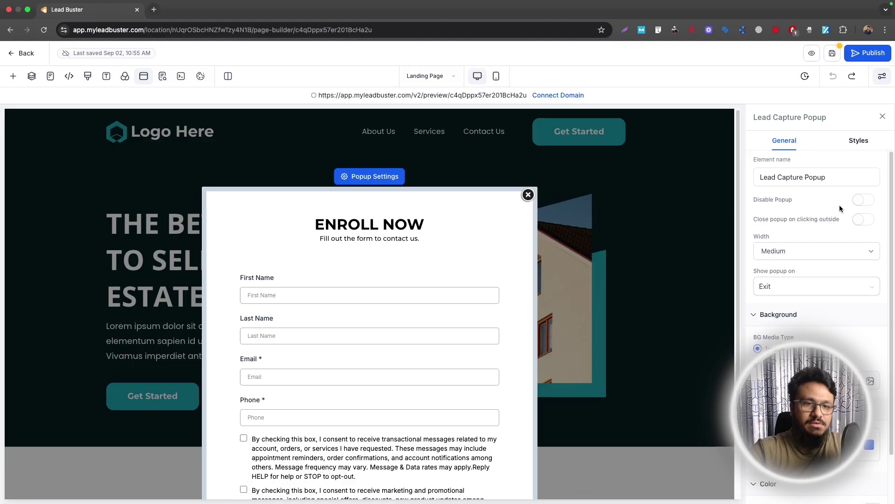
click(864, 222)
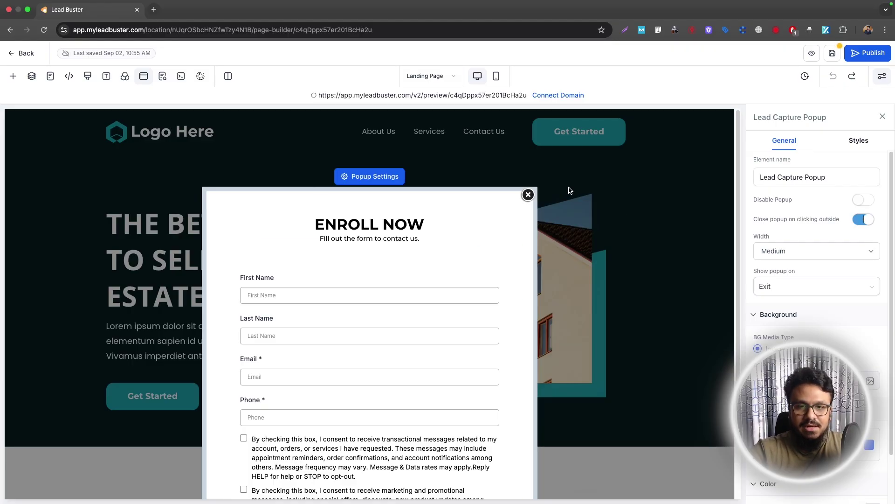
click(864, 220)
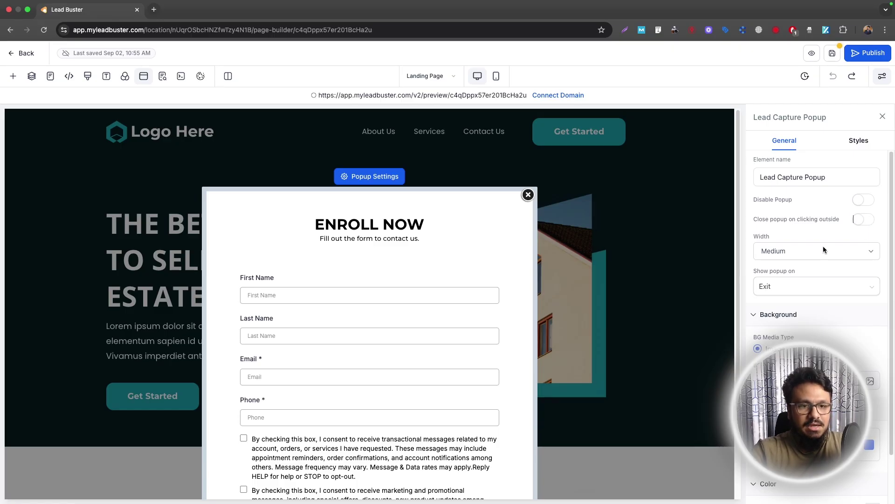
- Keep the popup width at Medium and Show popup on set to Exit
click(784, 257)
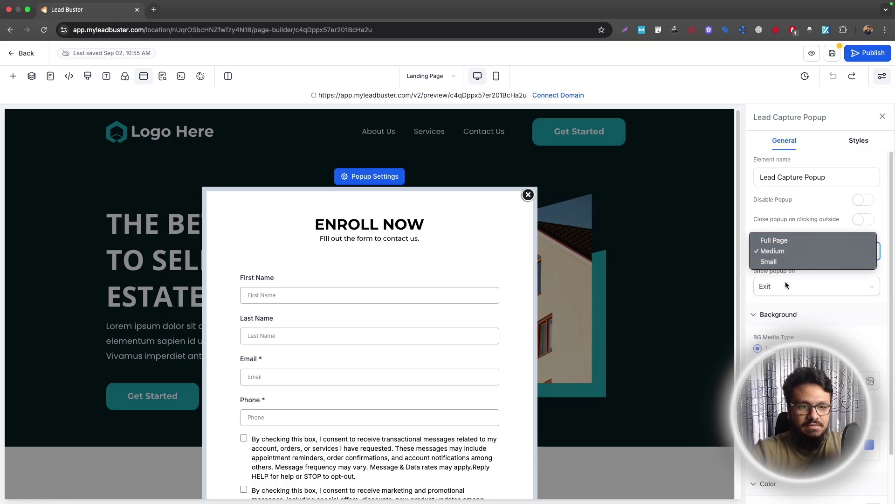
click(785, 277)
click(791, 278)
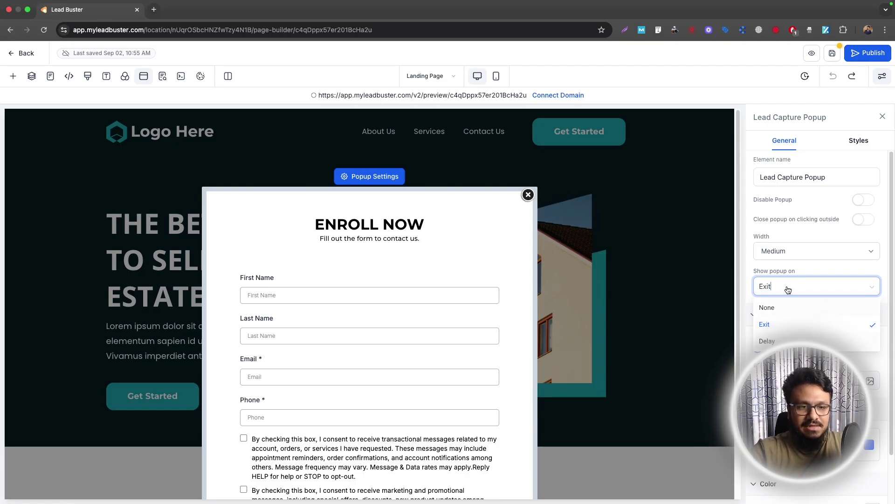
click(795, 271)
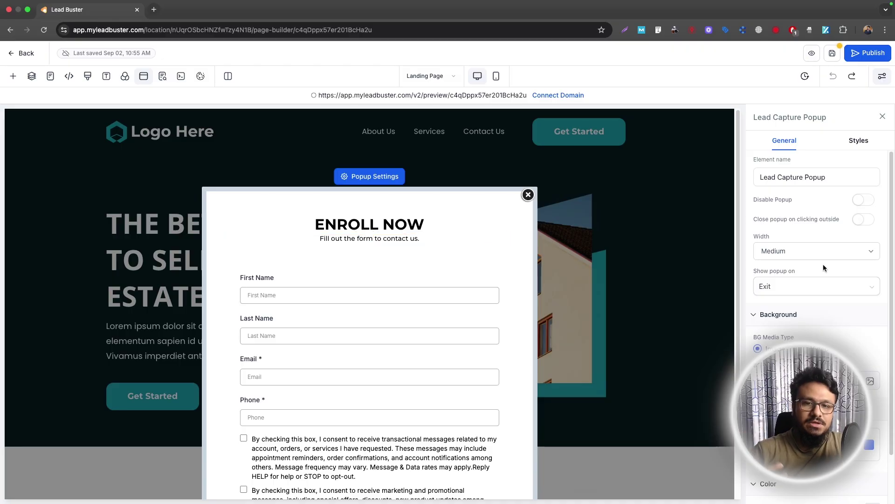
click(790, 285)
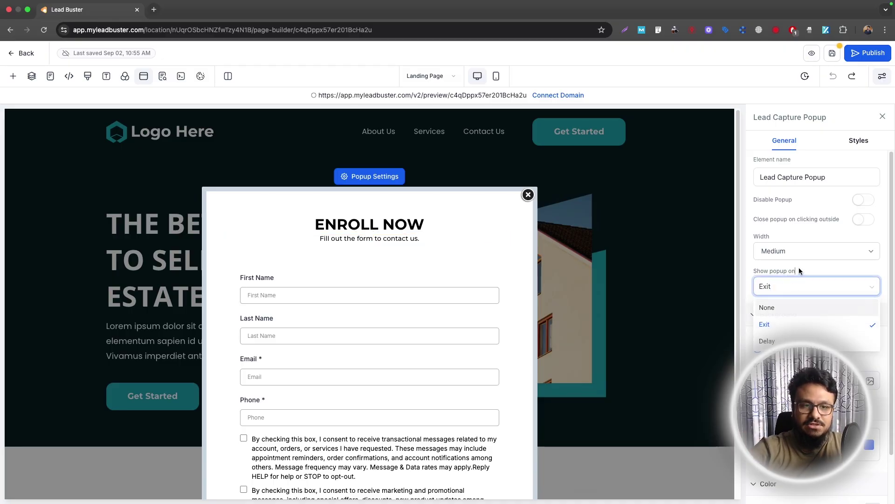
scroll(378, 256, down, 2)
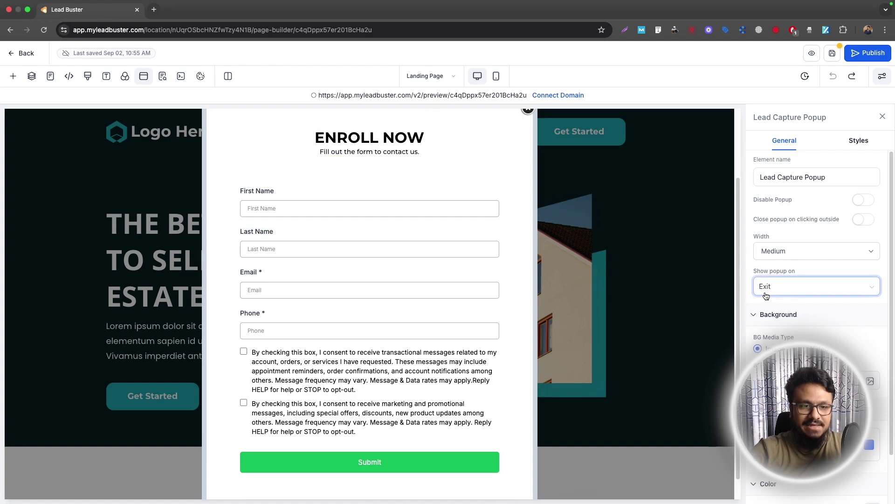
scroll(786, 339, down, 2)
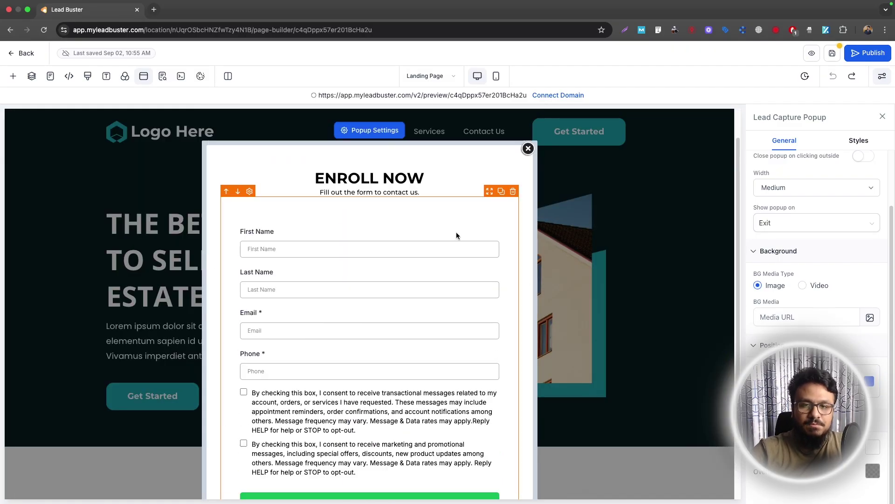
- Save the page and preview it in a new tab to trigger the ENROLL NOW exit popup
click(834, 54)
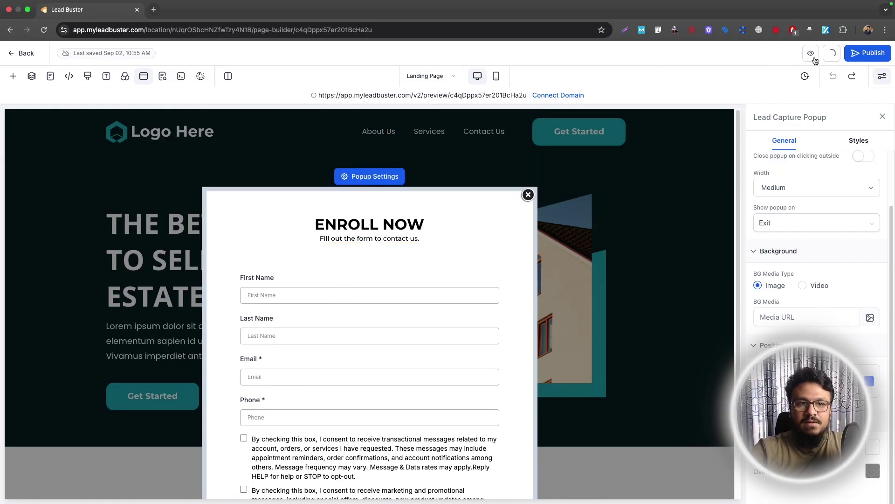
click(423, 95)
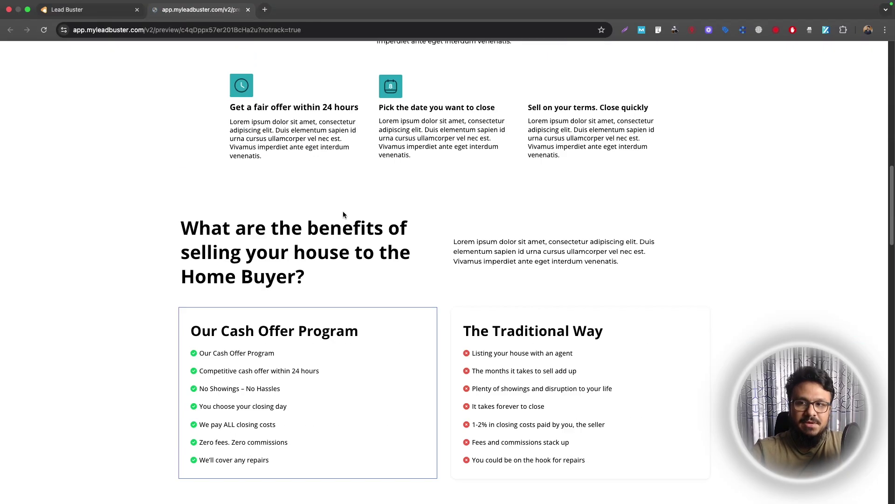
scroll(342, 215, down, 15)
scroll(343, 212, up, 20)
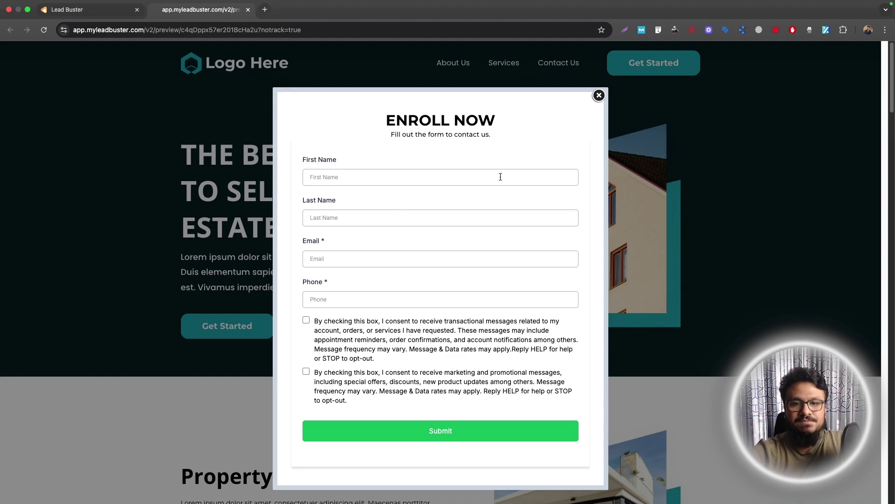
click(82, 11)
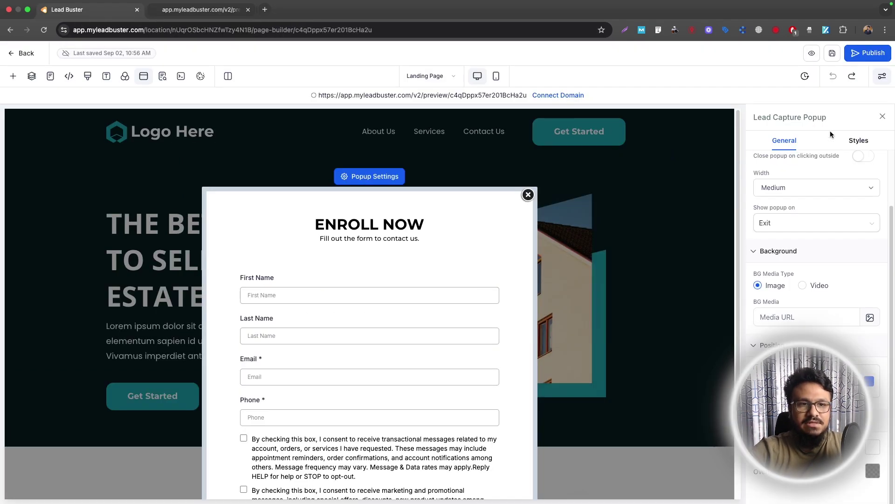
- Add a new popup named 'Delay Popup' with Show popup on set to Delay, 14 seconds
click(146, 77)
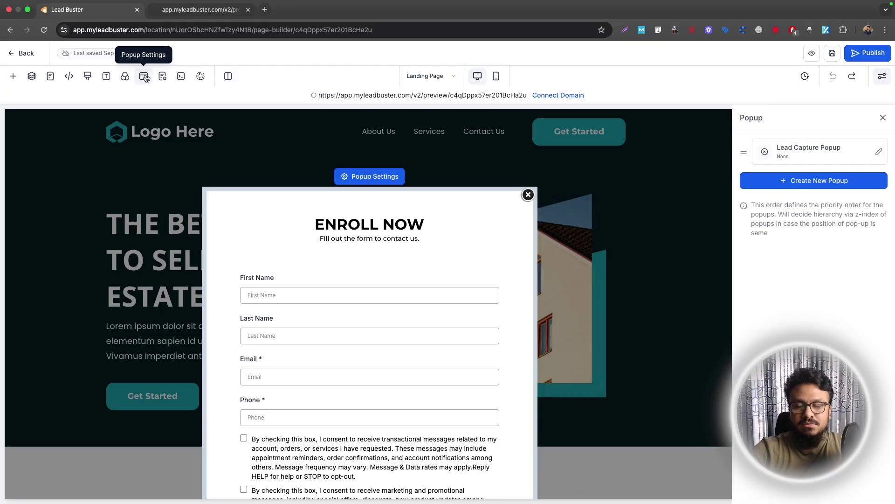
click(850, 181)
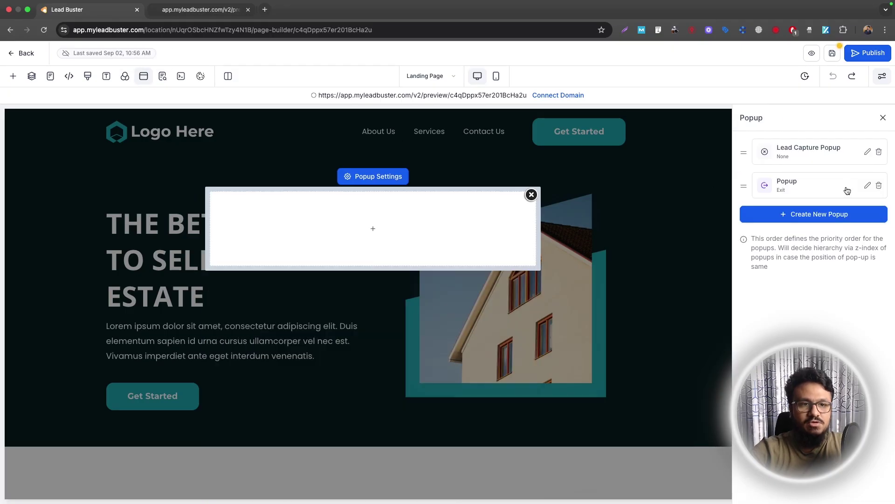
scroll(816, 186, up, 2)
double_click(792, 177)
text(Delay Popup)
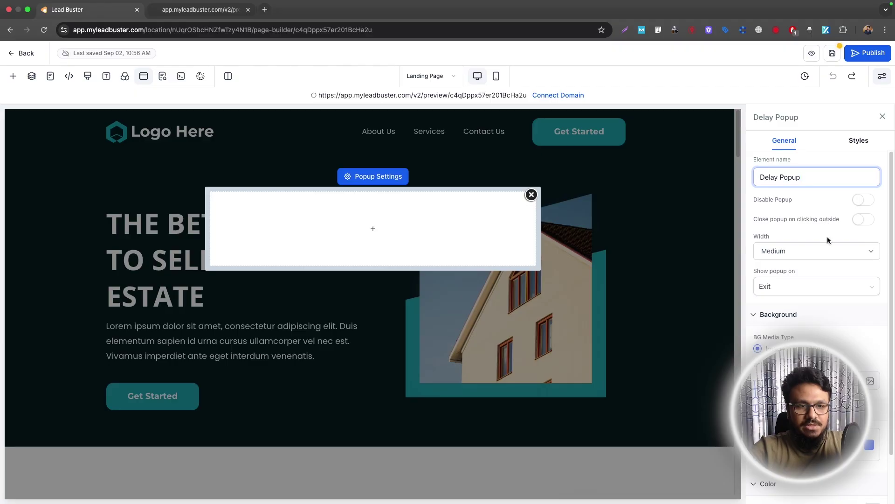
click(777, 291)
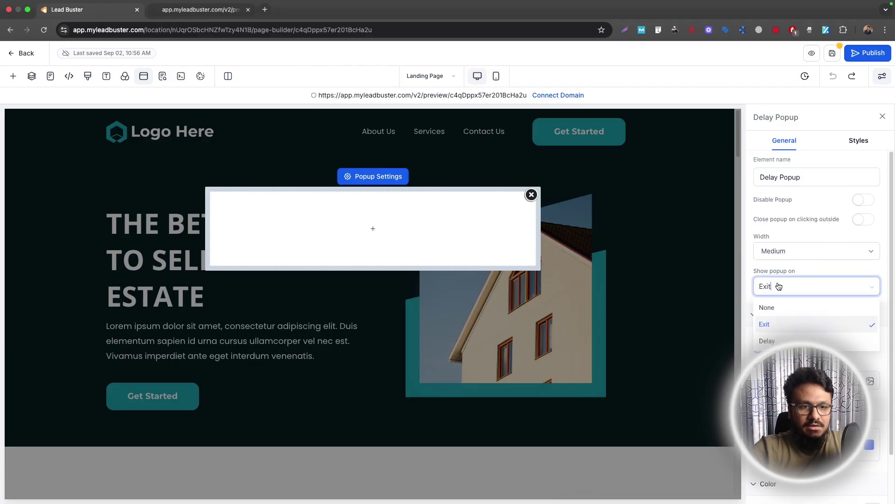
click(776, 327)
drag(758, 312, 783, 315)
click(379, 232)
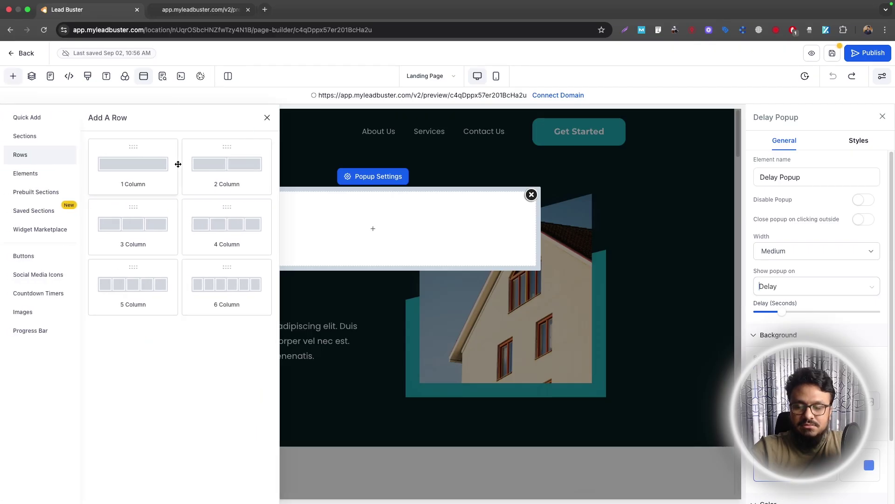
- Add a one-column row with a headline reading '20% OFF! ENROLL NOW!' to the Delay Popup
drag(179, 164, 326, 228)
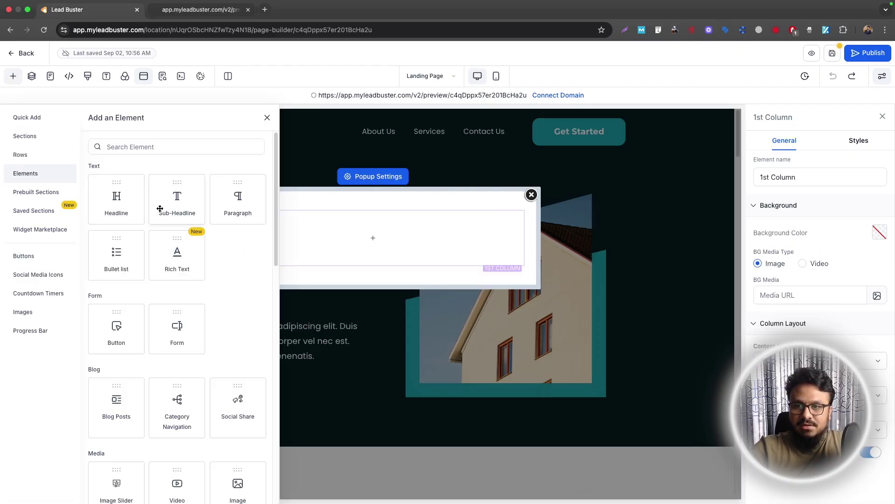
drag(116, 198, 330, 232)
triple_click(323, 226)
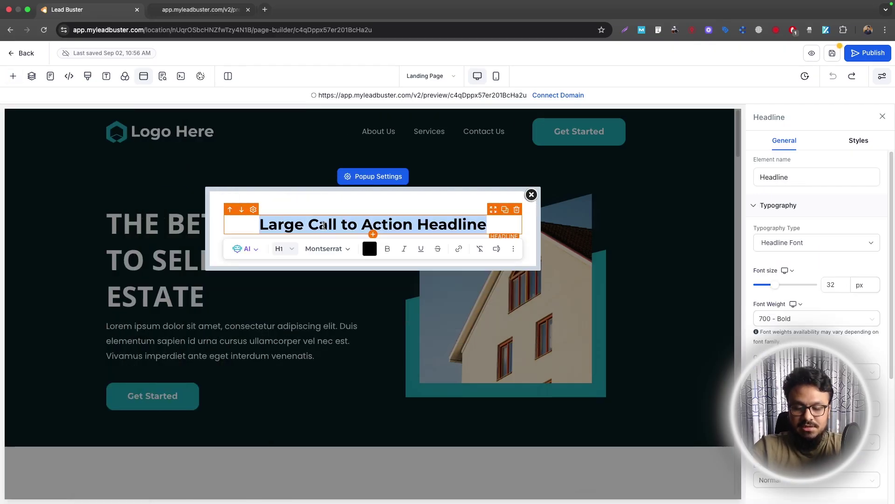
text(20% OFF! ENRO)
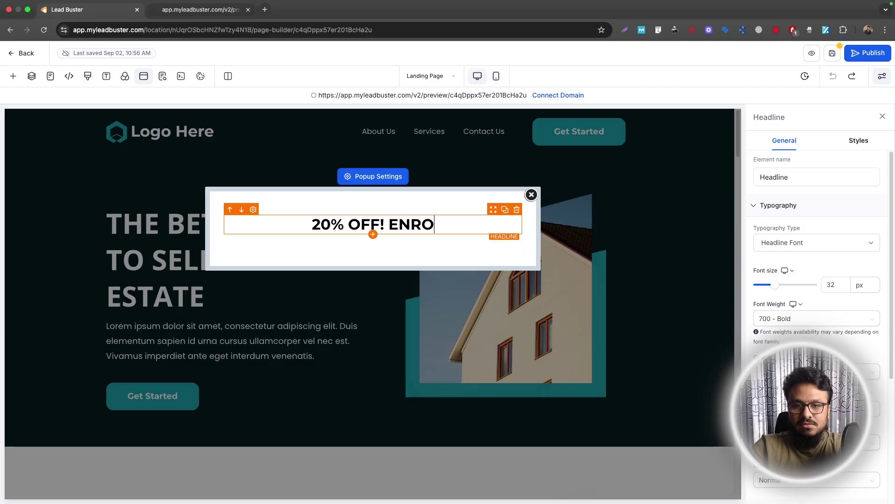
text(LL NOW!)
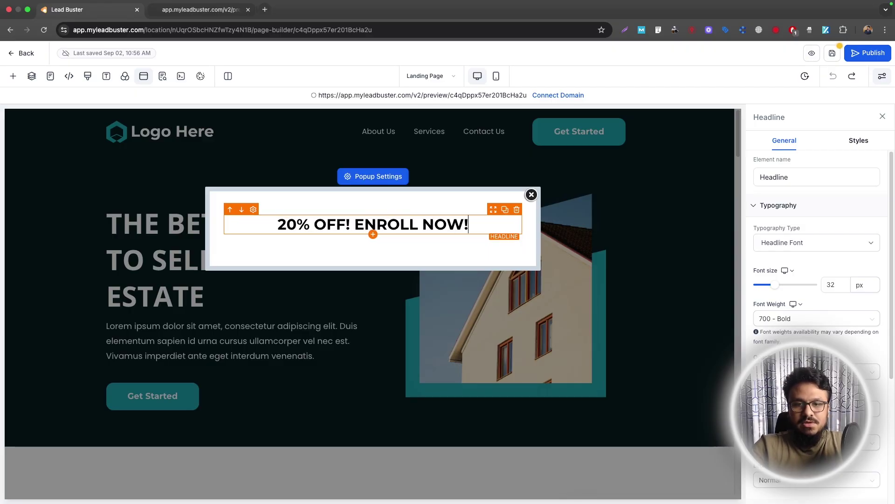
- Add a form below and change the headline to 'WEBINAR IN 5 DAYS. REGISTER NOW!'
click(13, 76)
text(form)
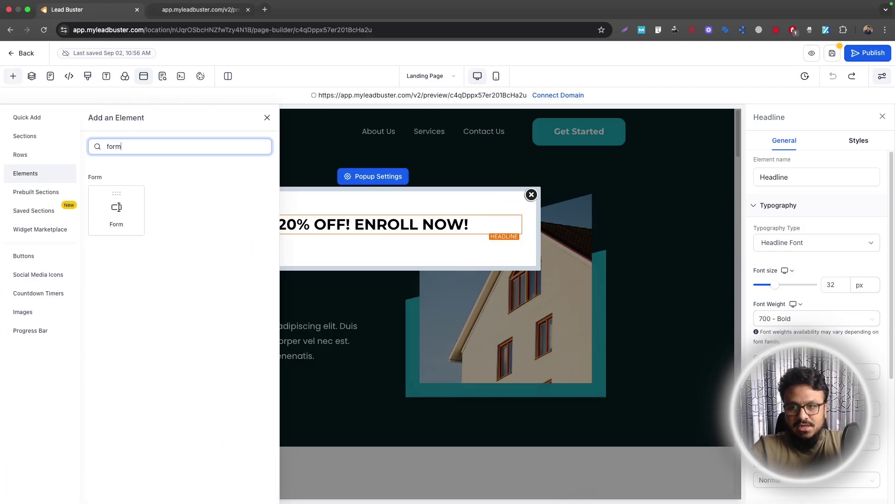
drag(116, 210, 321, 262)
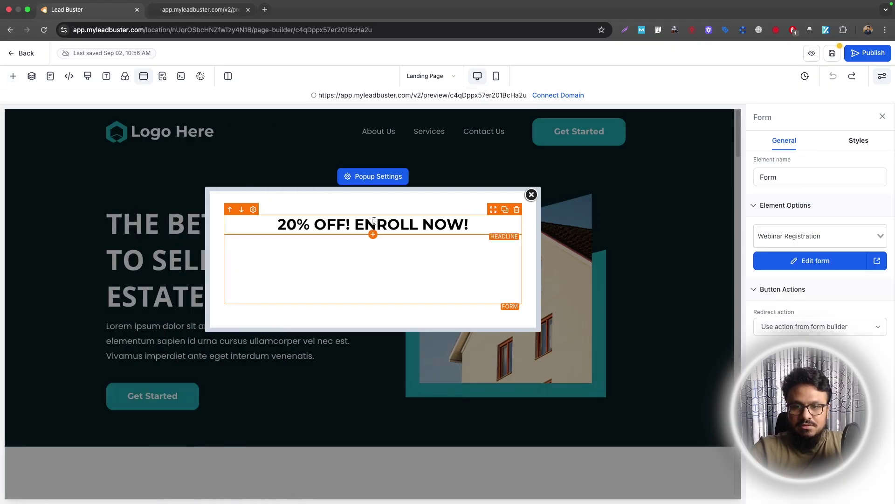
double_click(374, 221)
triple_click(373, 221)
text(WEB)
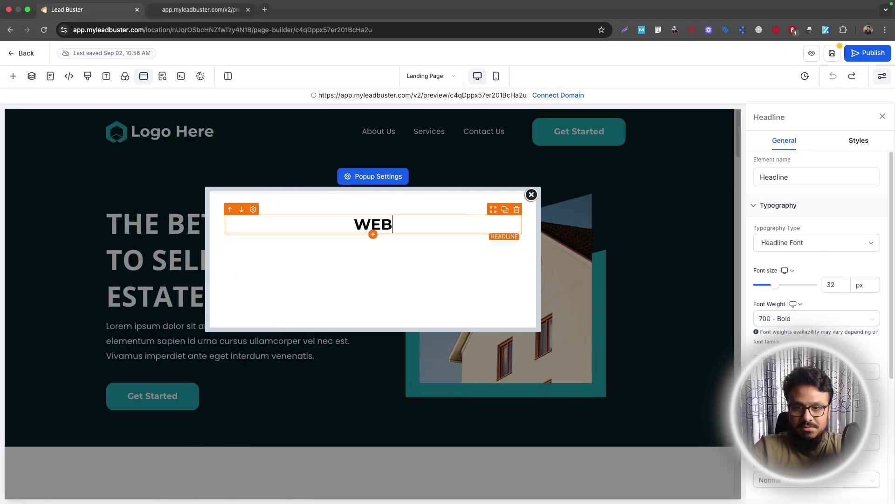
text(INAR IN 5 DAYS. REGI)
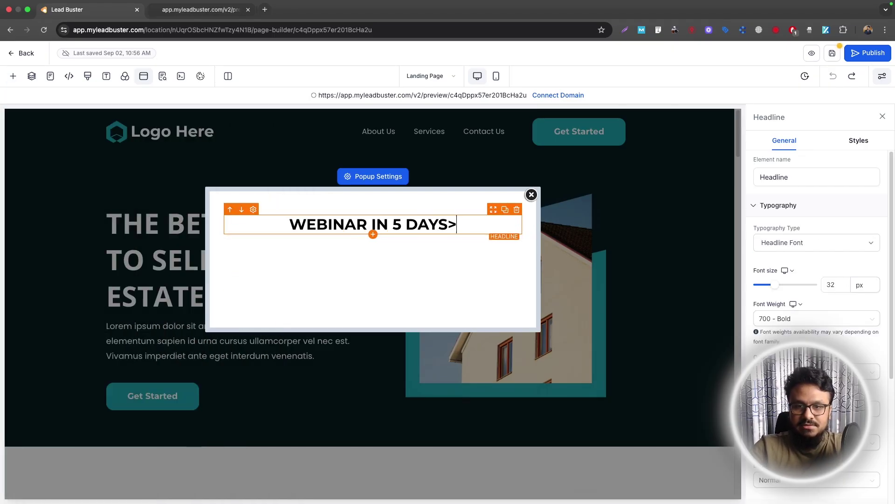
text(STER NOW!)
click(392, 274)
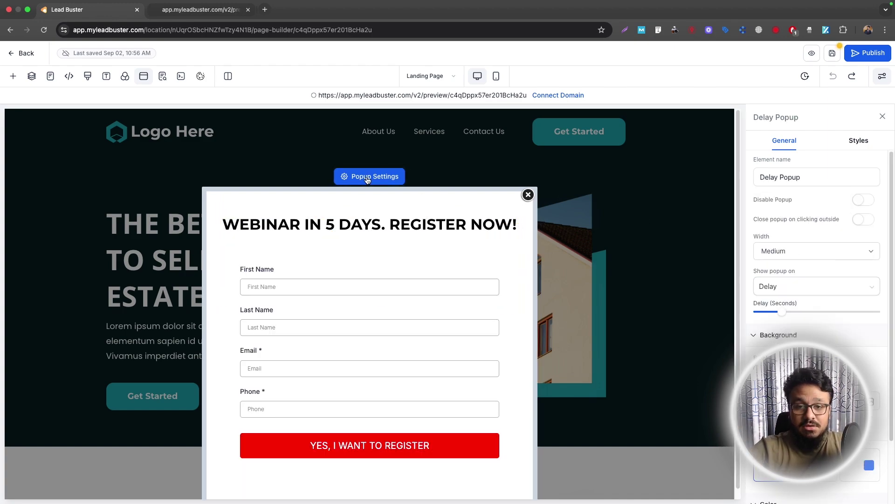
- Raise the Delay Popup's delay to 19 seconds and save the page
scroll(793, 252, down, 3)
scroll(788, 251, up, 1)
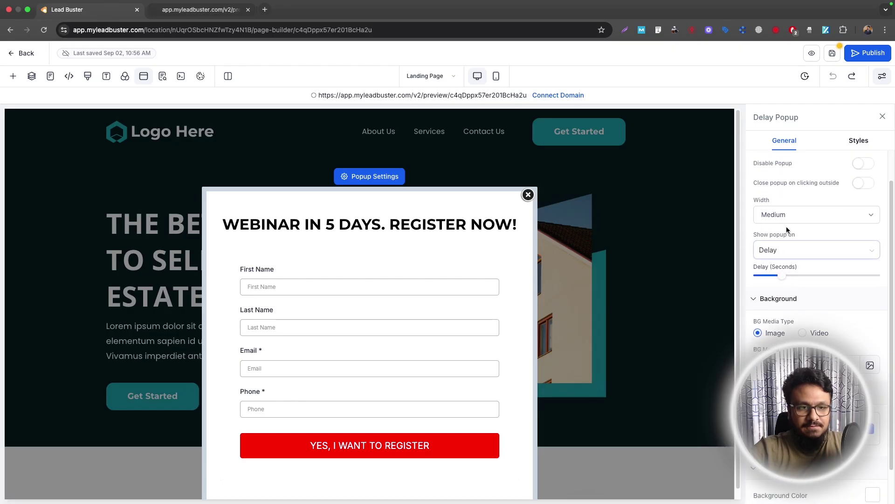
mouse_move(783, 276)
mouse_down()
mouse_move(796, 280)
mouse_move(781, 279)
mouse_up()
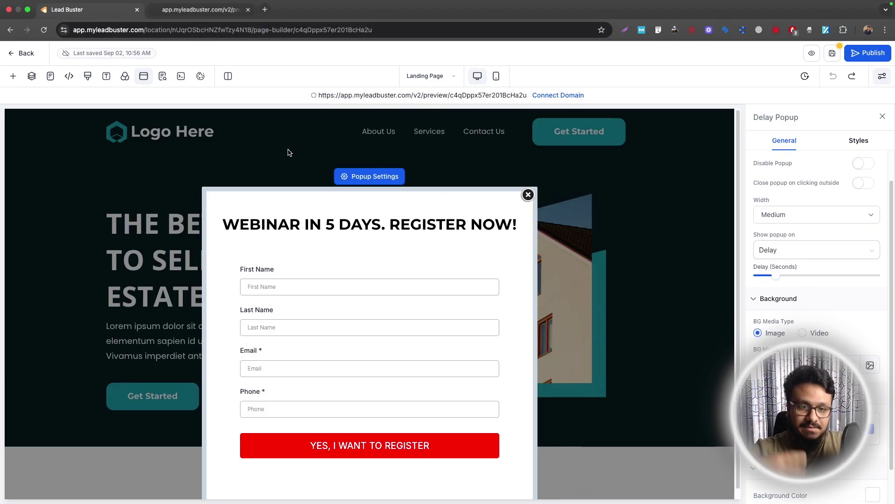
scroll(817, 304, down, 2)
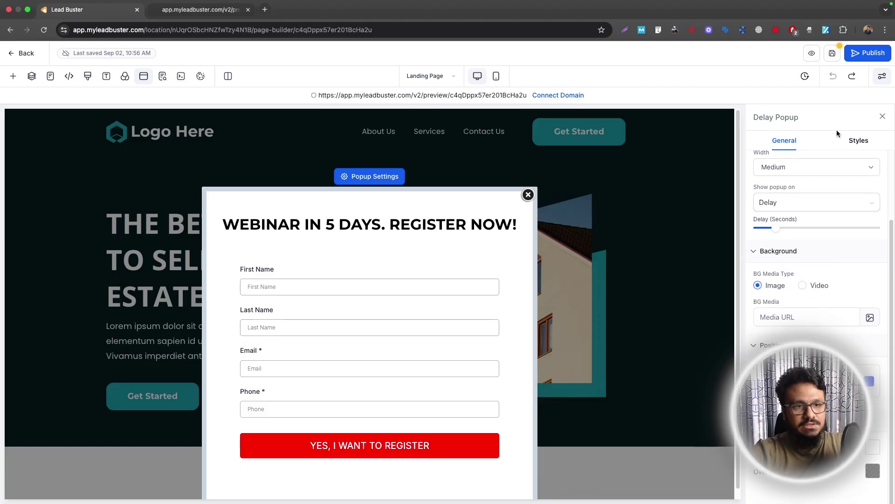
click(834, 57)
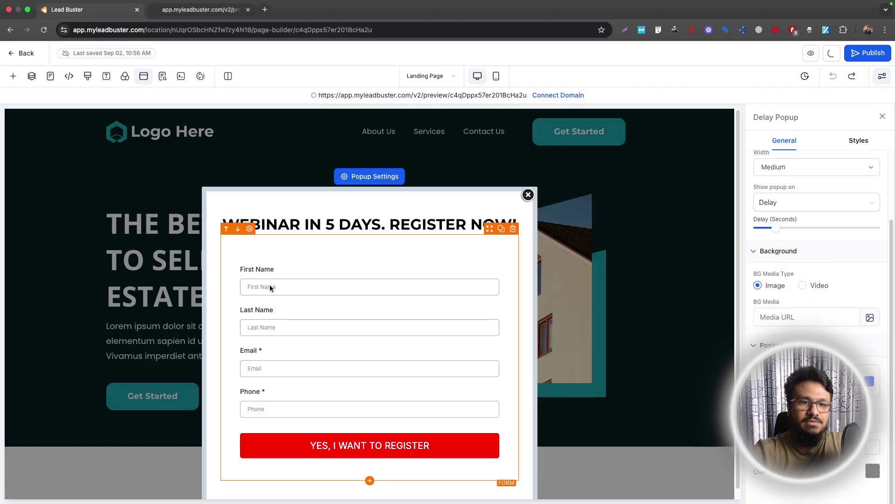
- Reload the preview, close the Enroll Now and webinar popups, and return to the builder
key(ctrl+Tab)
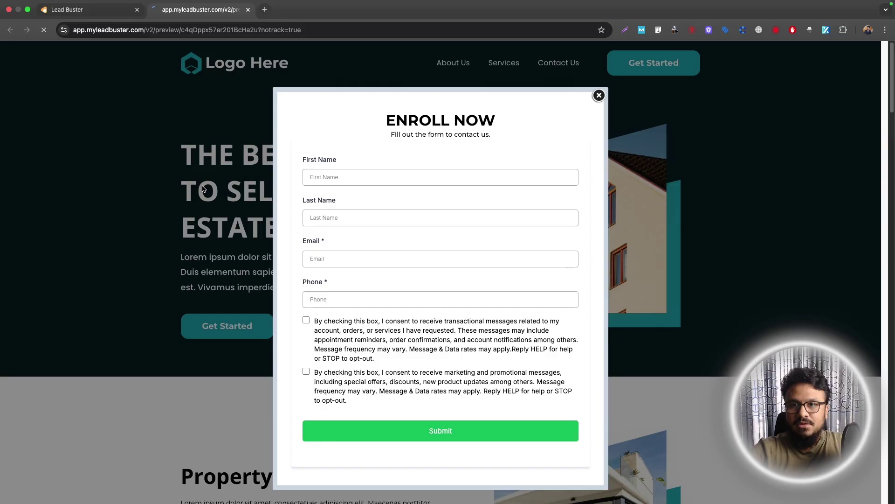
scroll(203, 173, down, 20)
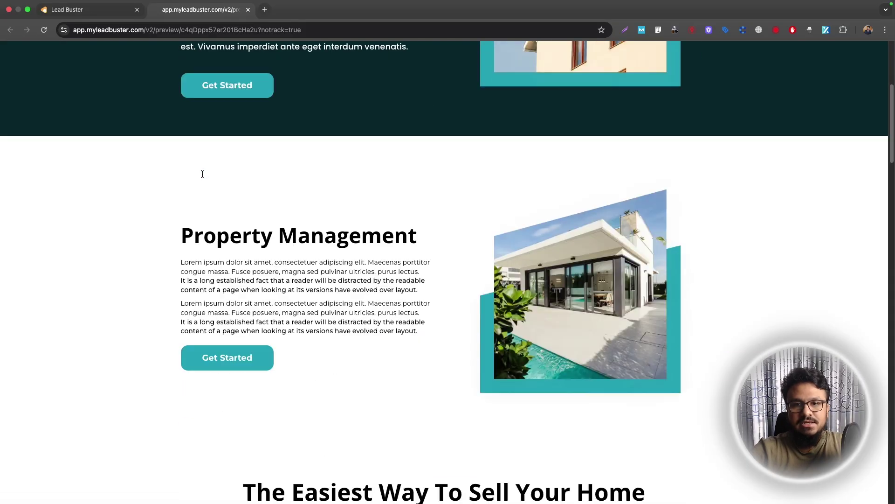
scroll(199, 178, down, 5)
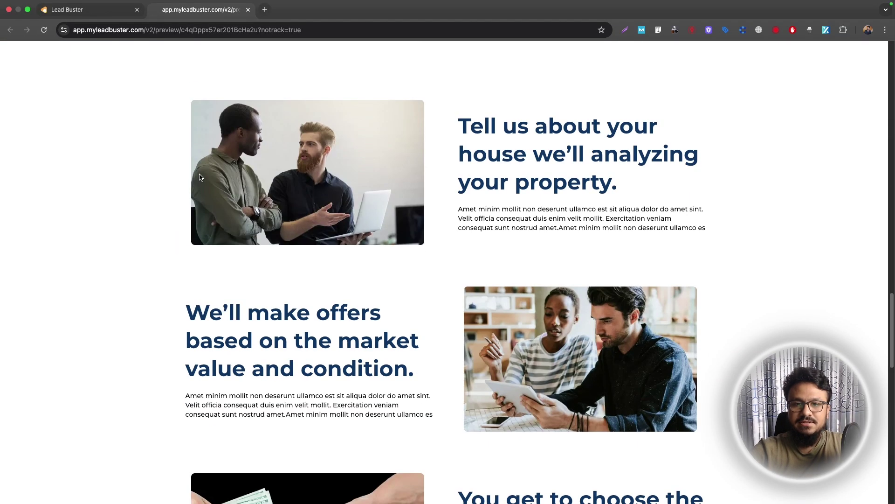
scroll(200, 178, up, 20)
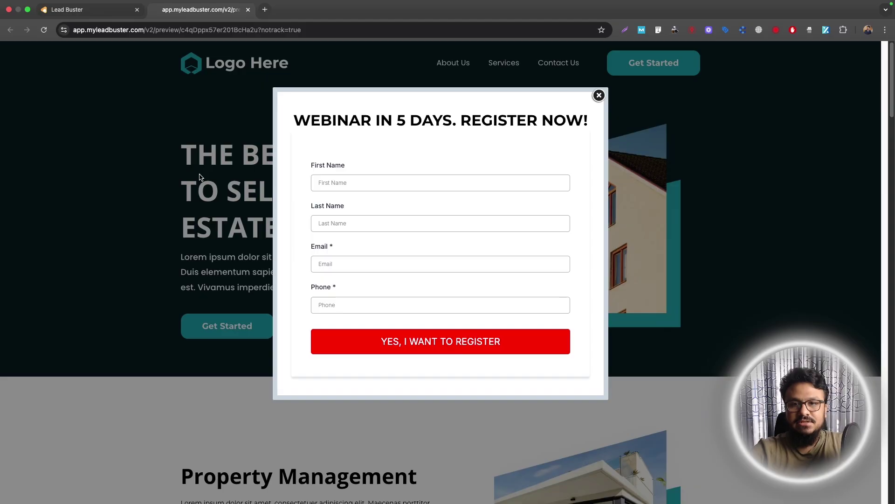
key(super+r)
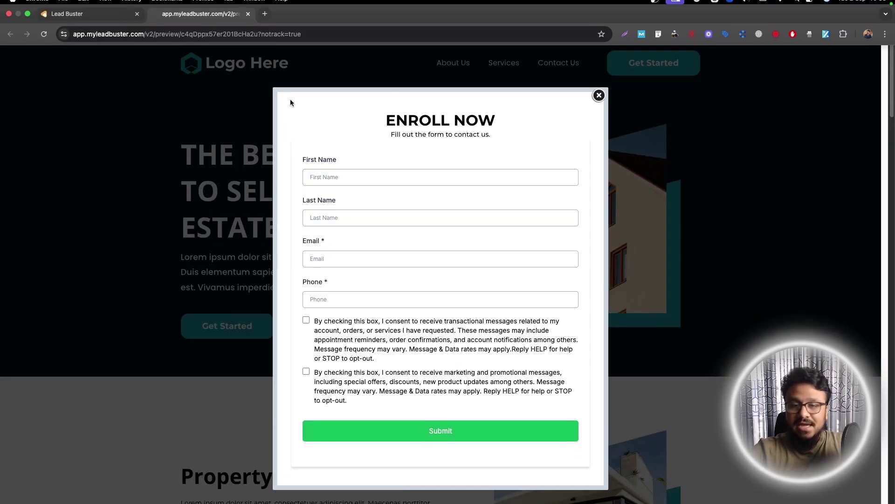
click(599, 96)
click(598, 94)
key(super+1)
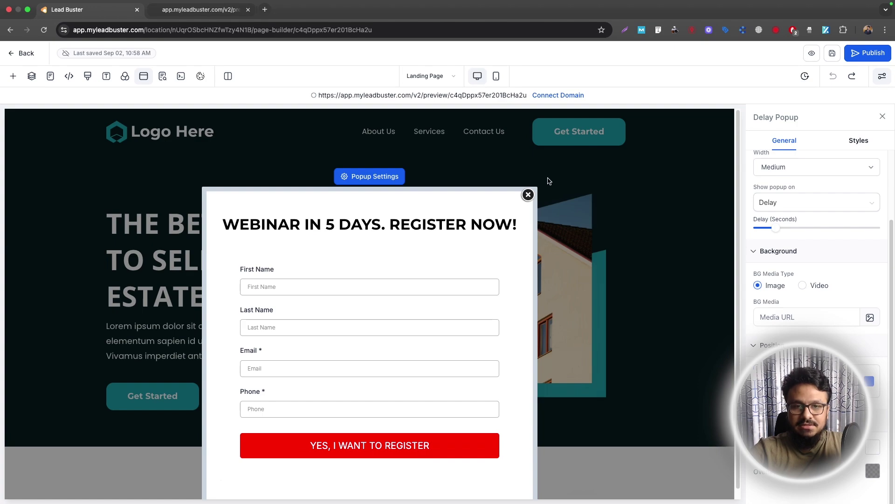
- Create a new popup with a one-column row and a 'LEAVE YOUR DETAILS' headline
click(143, 75)
click(841, 215)
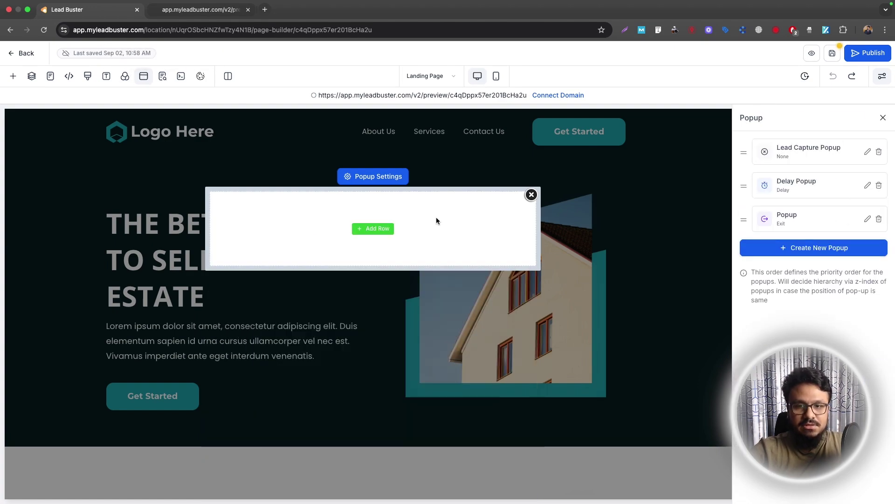
click(368, 229)
click(144, 164)
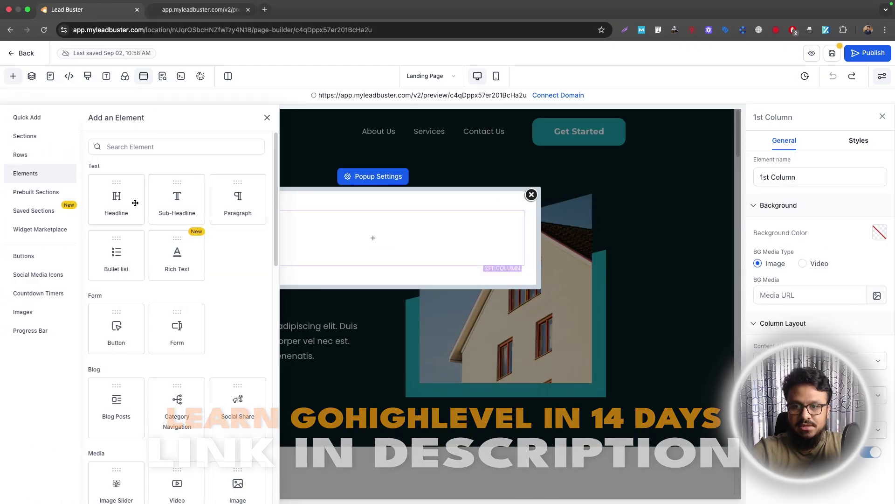
drag(116, 195, 373, 224)
key(ctrl+a)
text(LEAVE YOUR DETAILS)
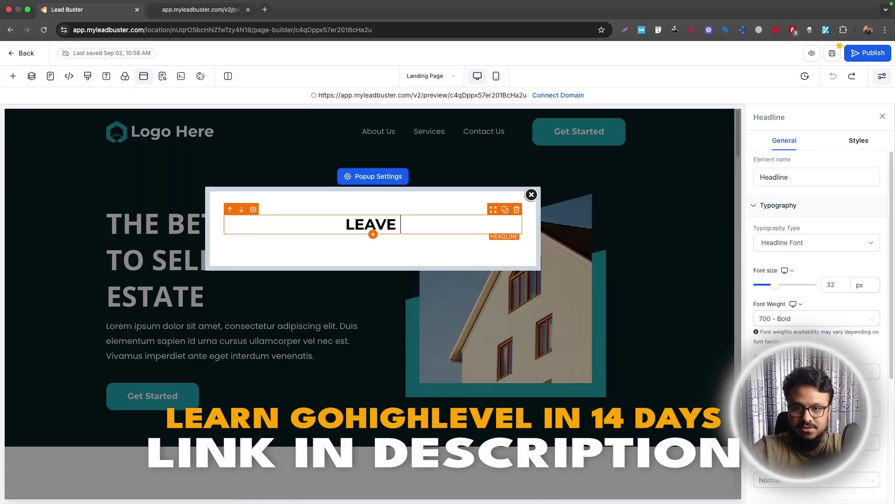
- Add a Survey element below the headline, save the page and close the popup editor
click(13, 76)
click(139, 146)
text(sur)
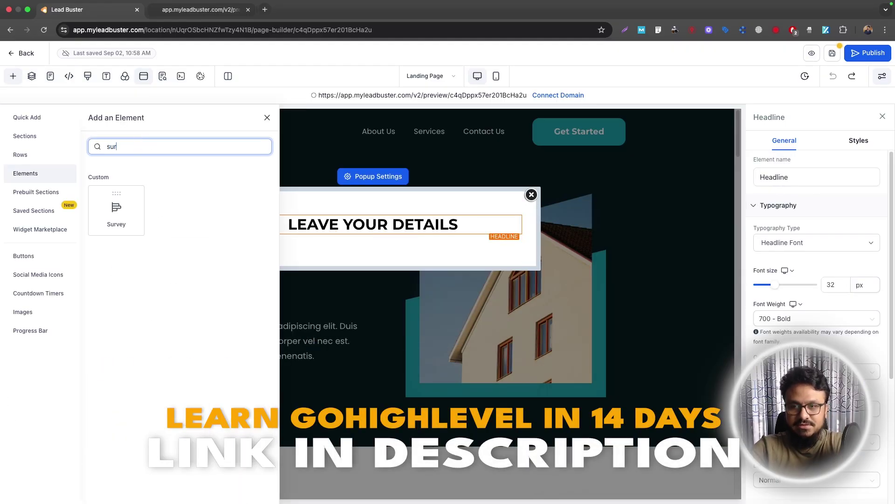
drag(116, 201, 373, 268)
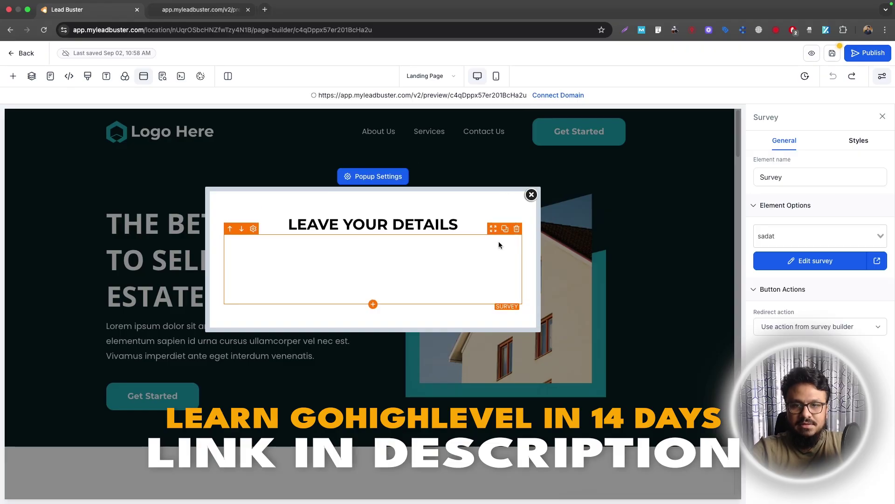
click(837, 55)
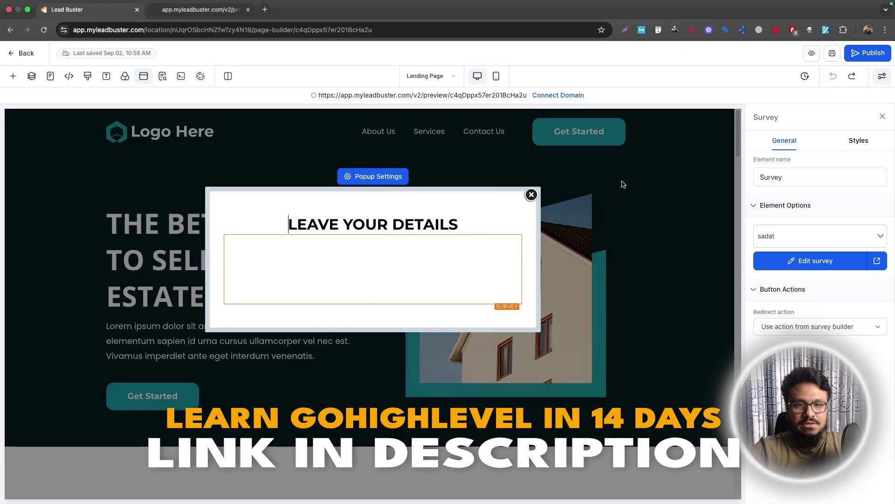
click(532, 195)
click(159, 393)
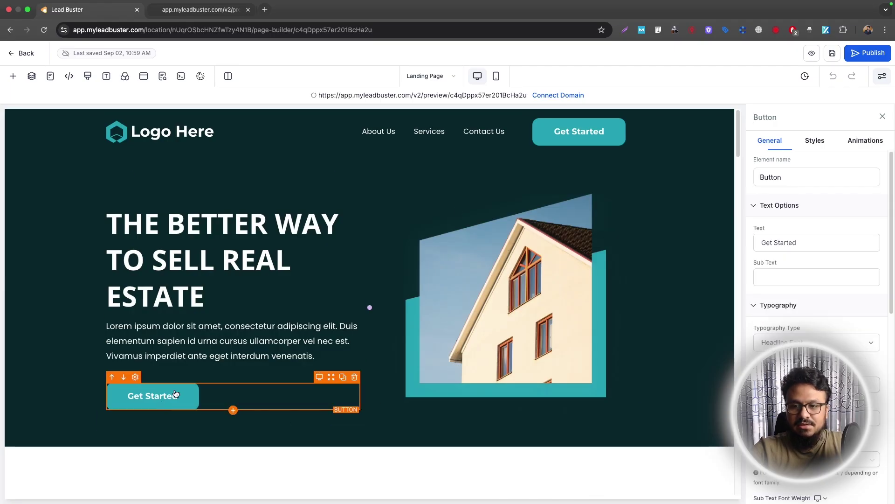
- Rename the third popup to 'Button Click Popup' and set Show popup on to None
click(144, 76)
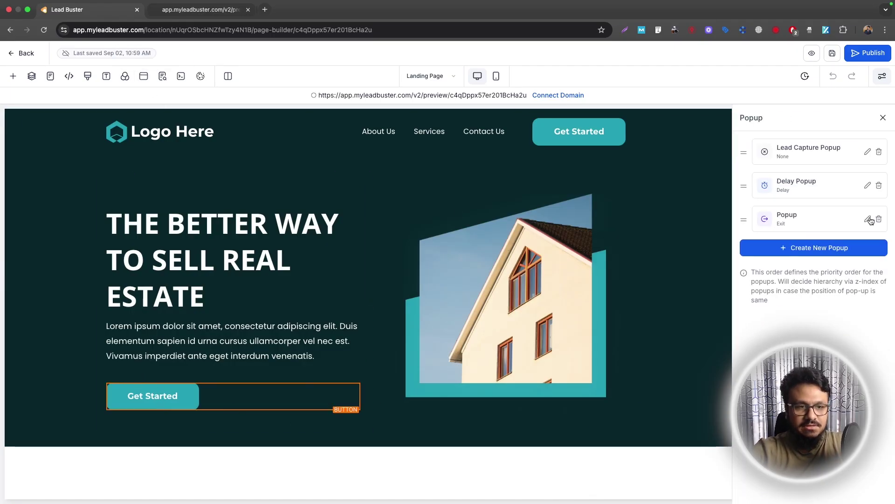
click(857, 217)
double_click(811, 178)
text(Button Click Poip)
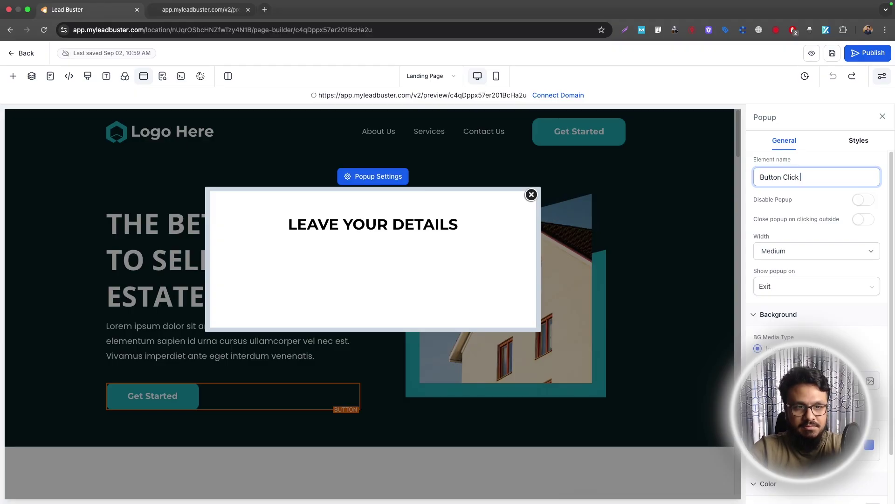
key(BackSpace)
key(BackSpace)
text(pup)
click(814, 286)
click(770, 307)
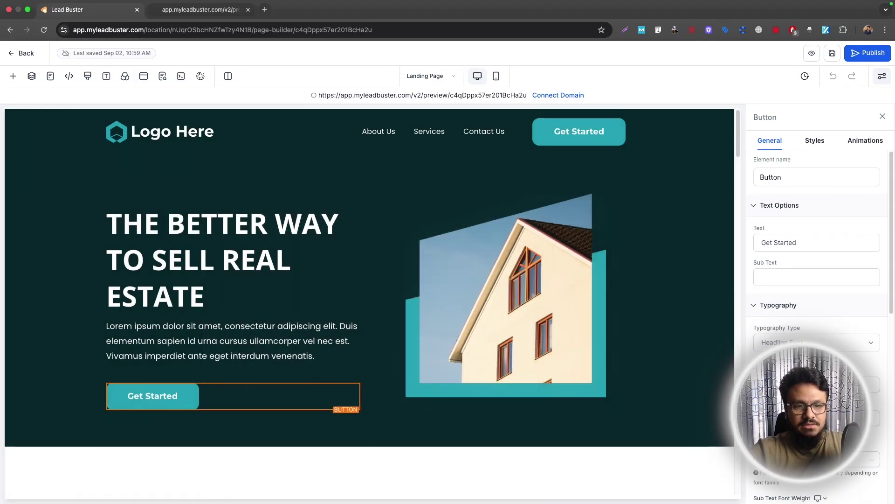
- Link the hero Get Started button to open Button Click Popup, then save the page
scroll(824, 323, down, 4)
scroll(825, 323, down, 5)
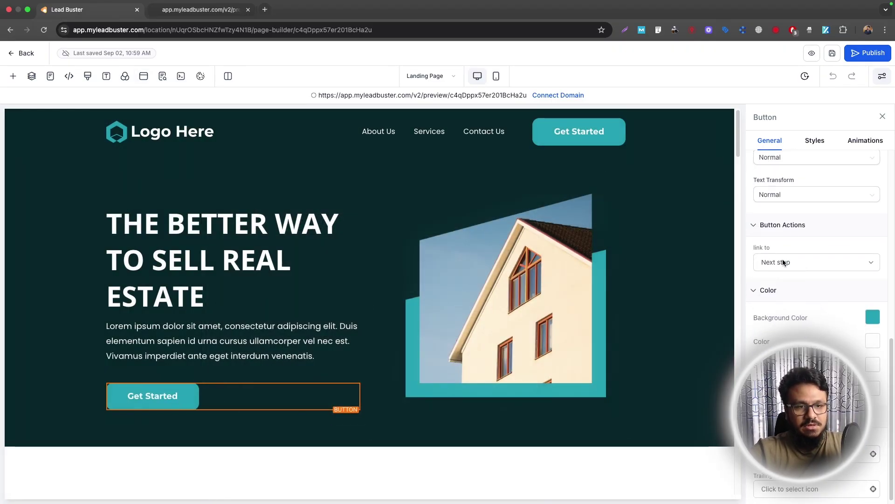
click(767, 265)
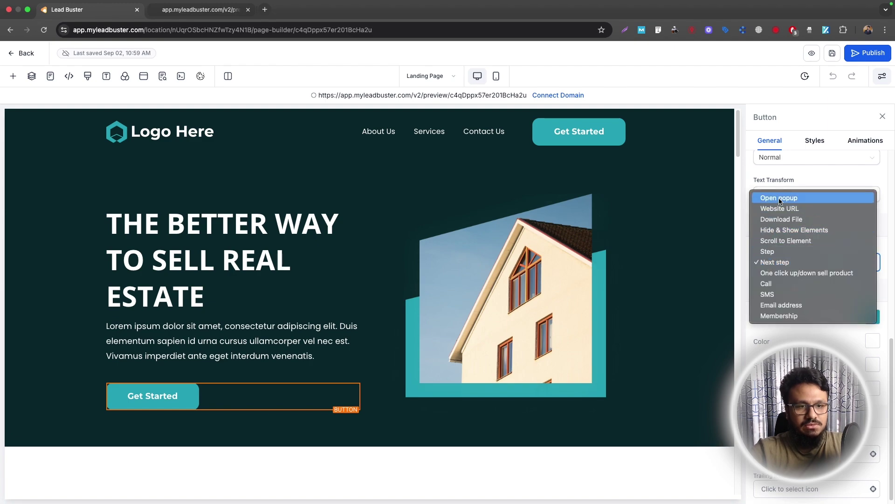
key(Escape)
click(784, 297)
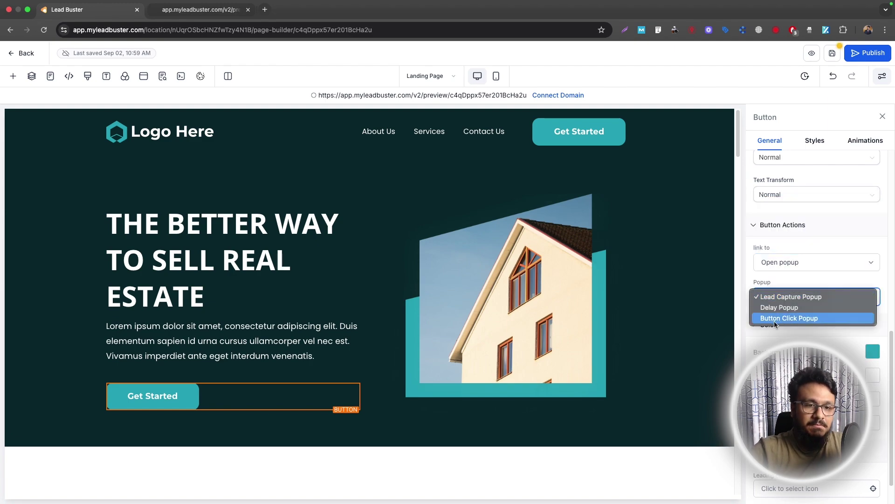
click(820, 317)
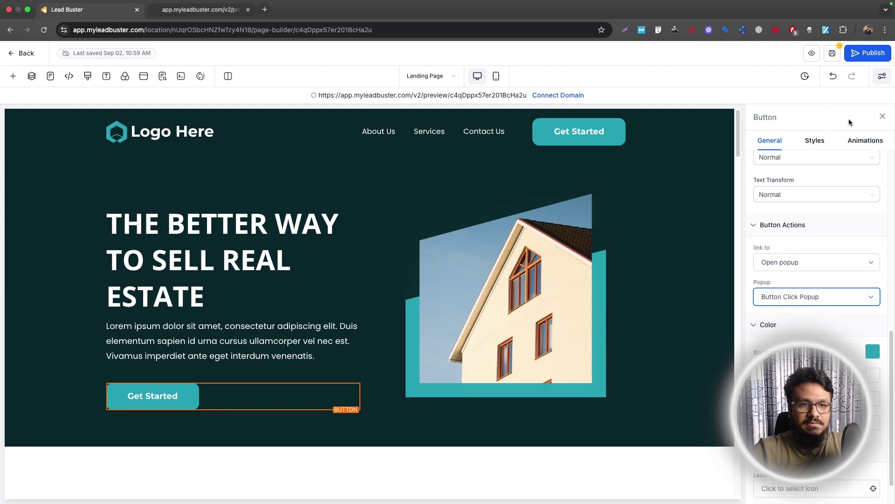
click(833, 54)
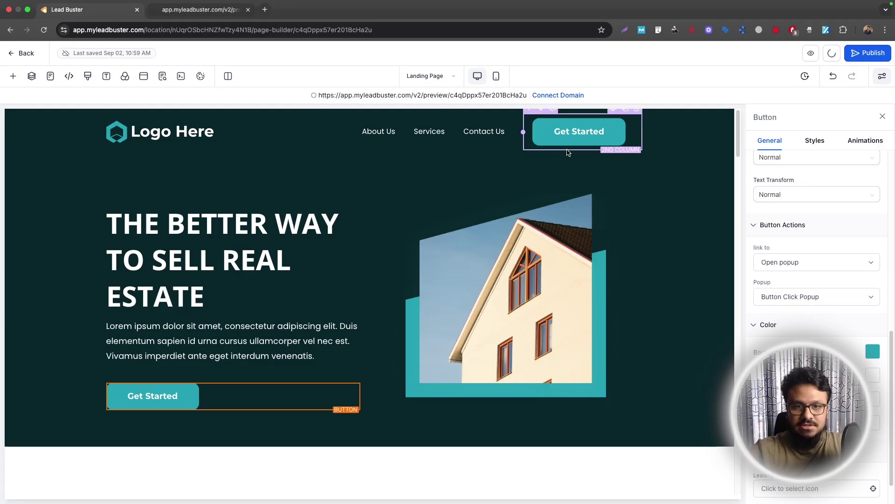
- Reload the preview and confirm Get Started opens the Leave Your Details popup
click(189, 9)
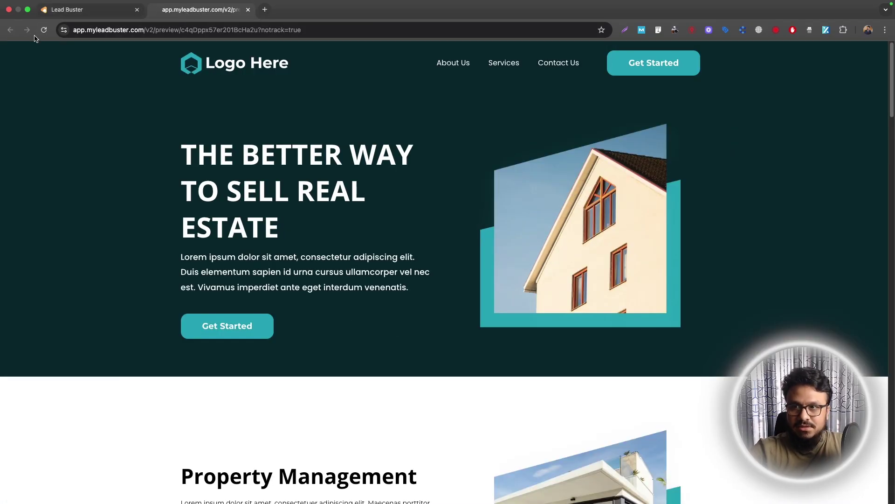
click(41, 30)
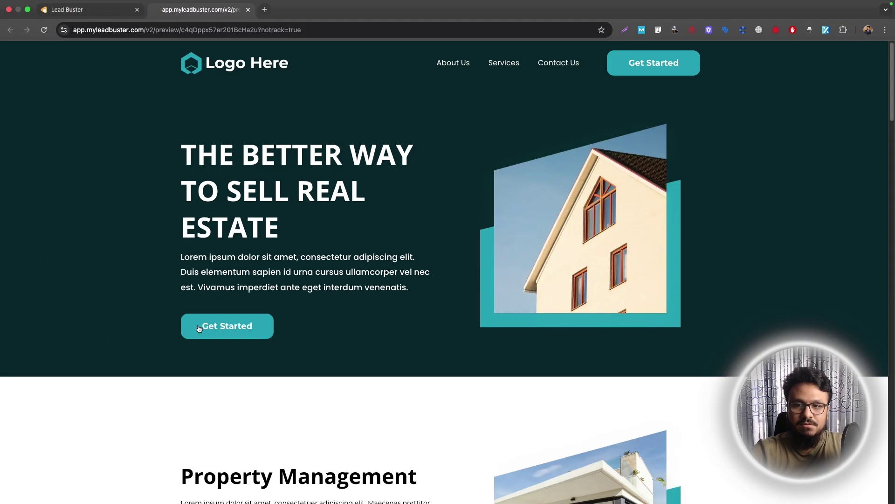
click(215, 326)
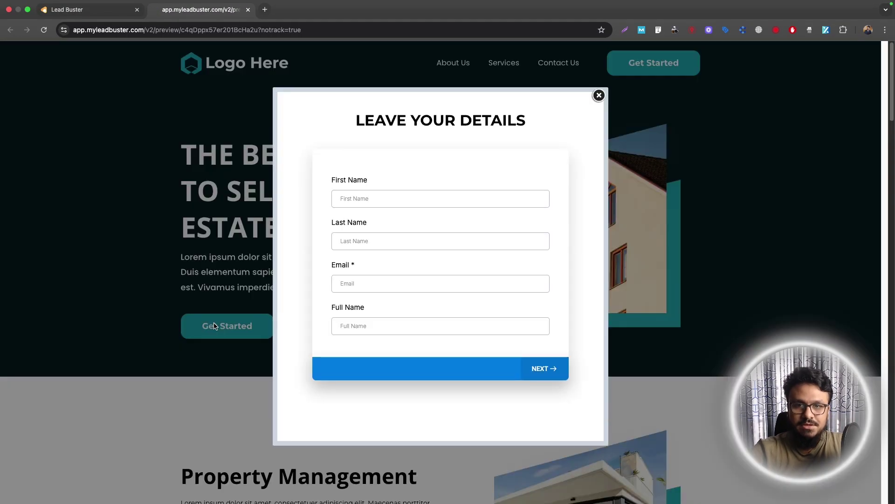
click(599, 95)
- Dismiss the Enroll Now and webinar popups, then reopen the survey popup from Get Started
mouse_move(93, 12)
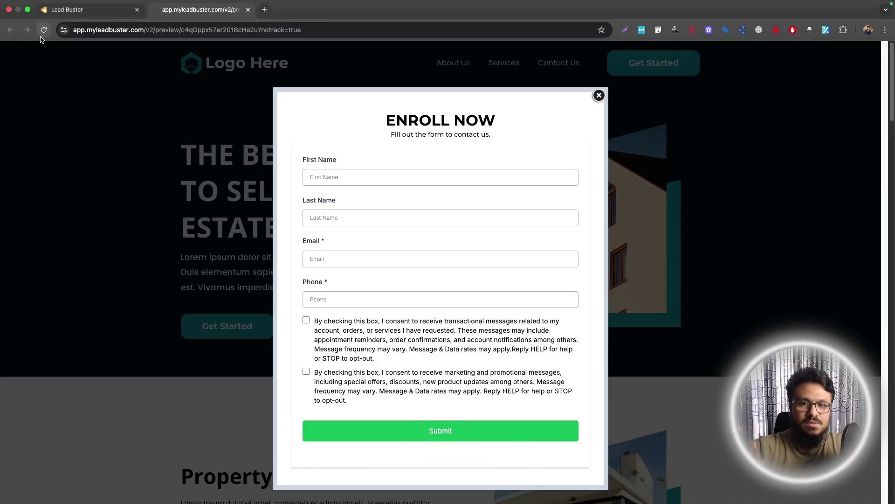
click(598, 96)
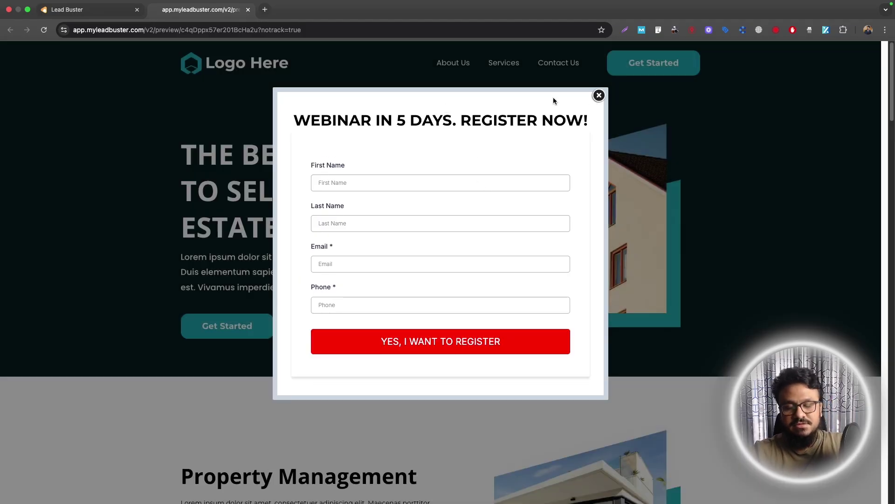
click(599, 96)
click(245, 331)
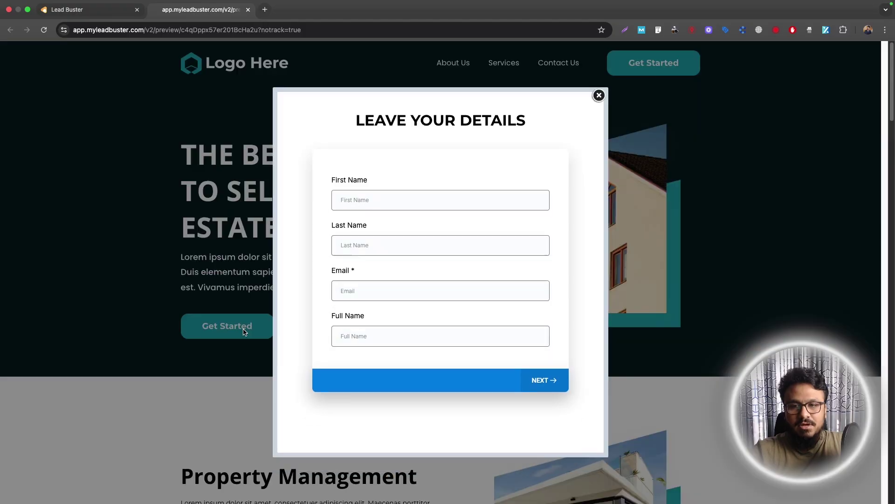
- Close the survey popup and the preview tab to return to the page builder
click(600, 95)
key(super+w)
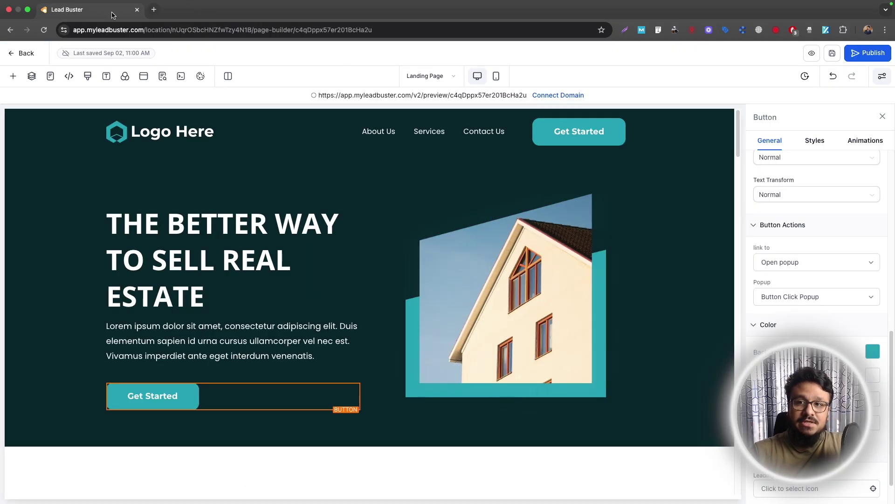
scroll(260, 294, down, 20)
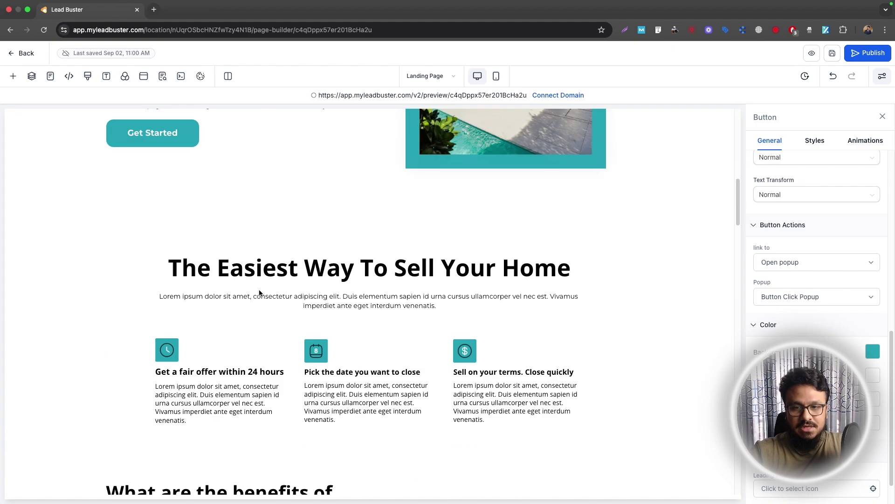
scroll(250, 204, up, 10)
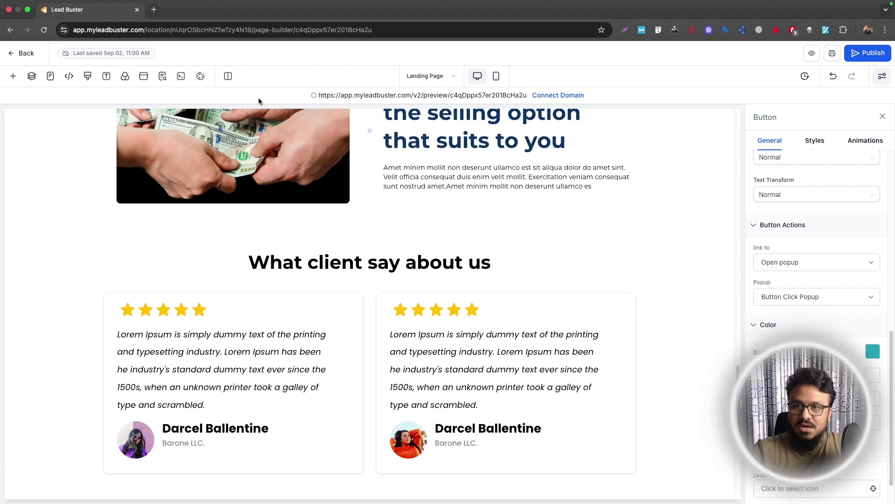
- Review the popup priority note in Popup Settings, then select the What are the benefits section
click(144, 76)
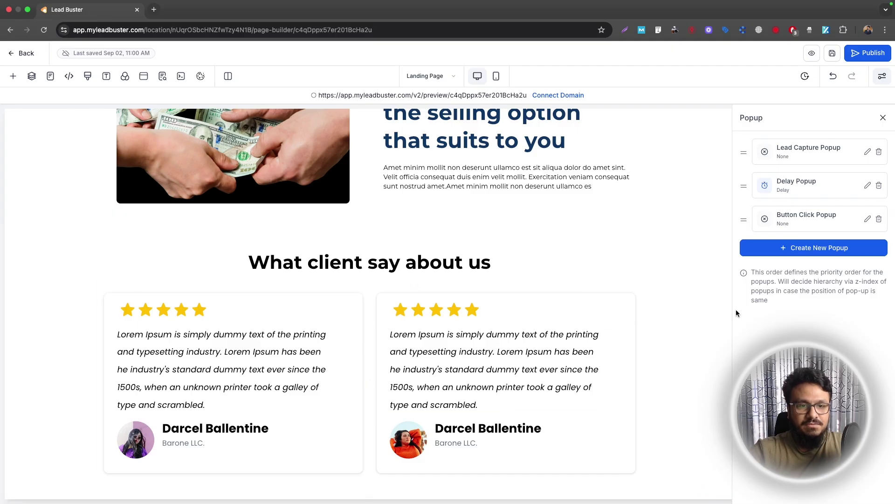
drag(752, 272, 774, 279)
click(769, 156)
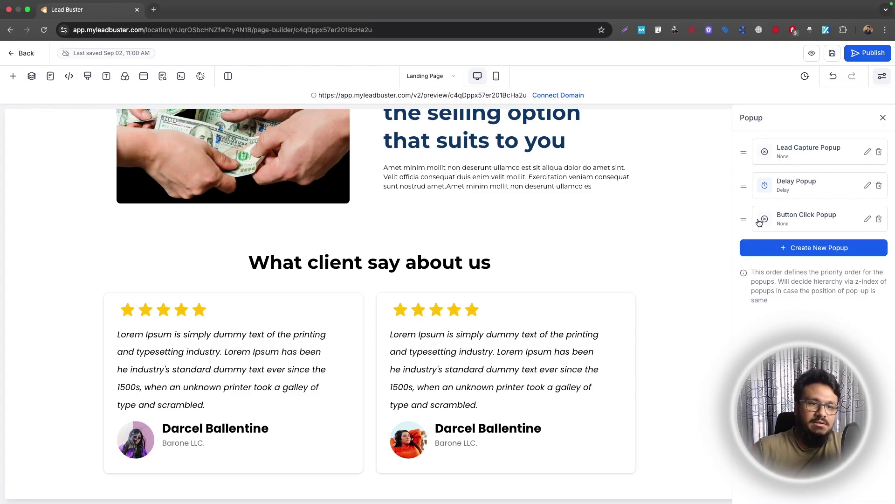
drag(264, 216, 203, 263)
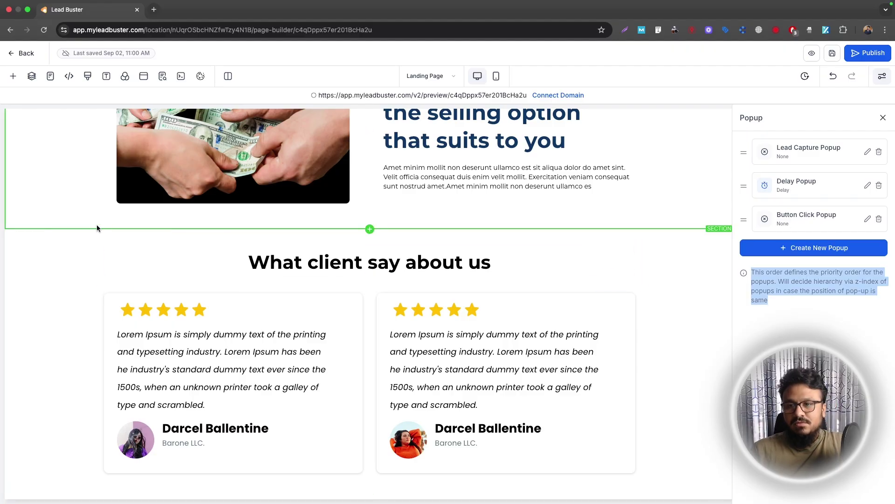
scroll(52, 229, up, 15)
click(51, 230)
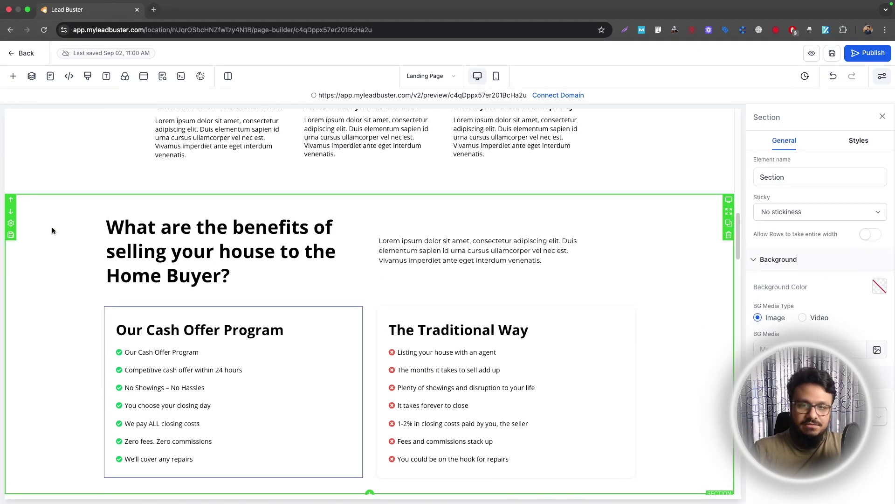